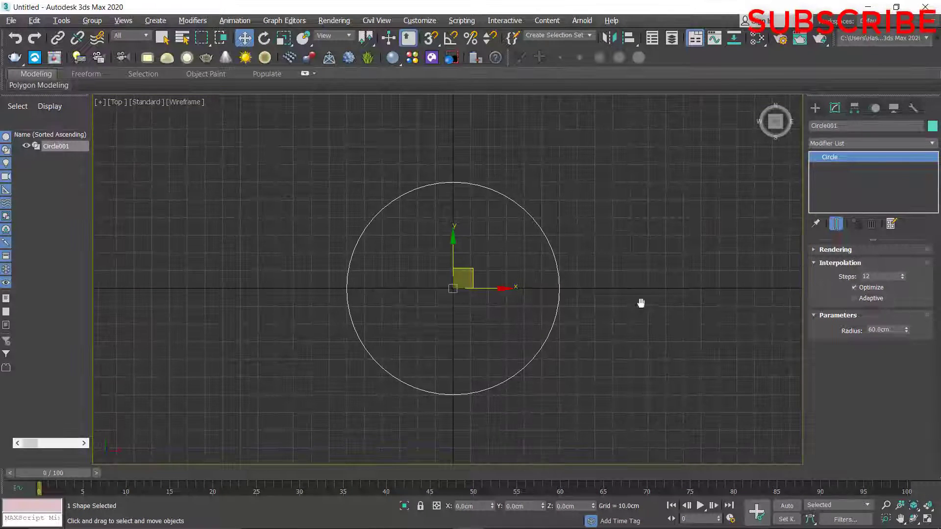
Draw a box about 59.7 cm long and 8.8 cm wide from the circle's centre to its upper edge, and zero its X position.
click(815, 108)
click(815, 125)
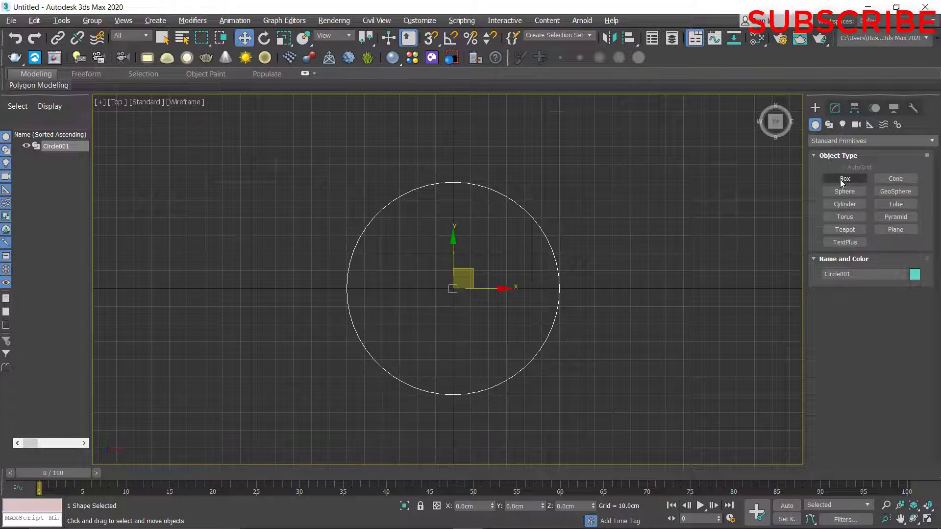
click(840, 181)
drag(461, 288, 444, 182)
click(454, 200)
right_click(456, 225)
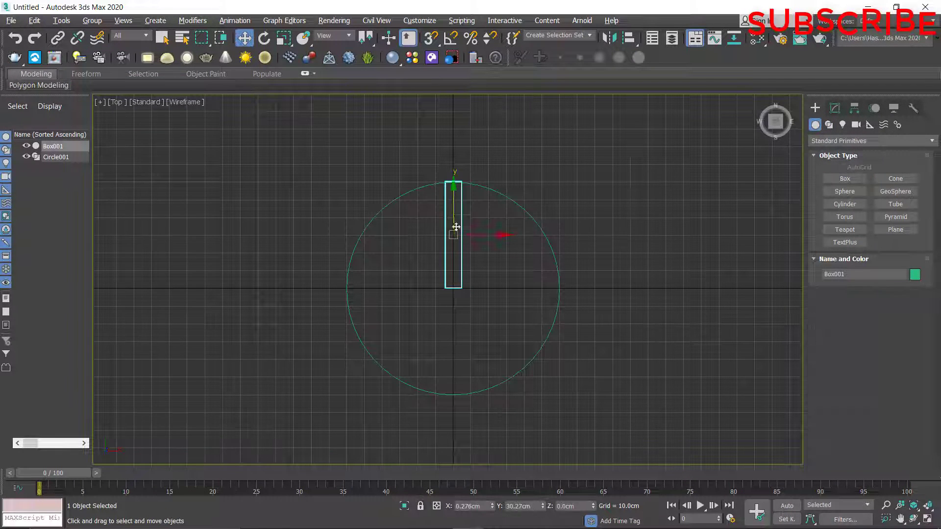
right_click(491, 505)
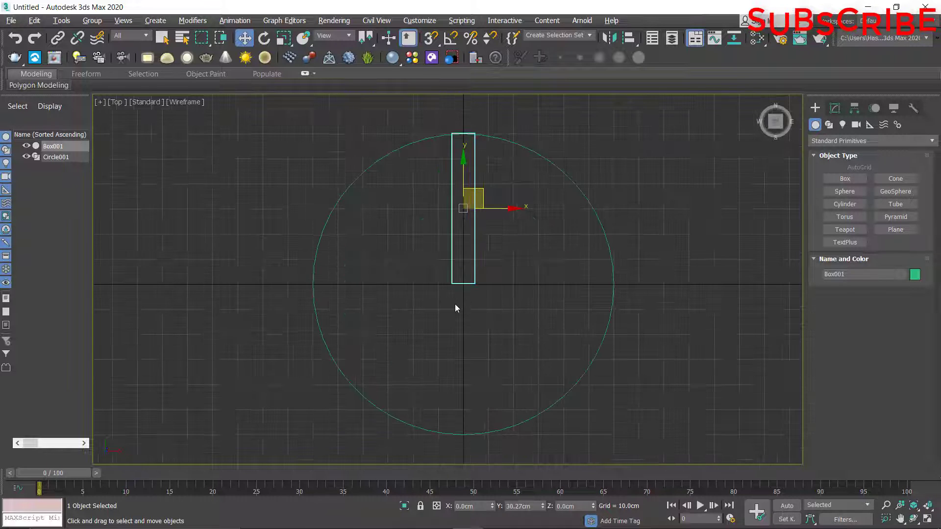
Set the box's length to 60 cm and its width segments to 2.
scroll(454, 304, up, 6)
scroll(461, 269, down, 4)
scroll(487, 370, up, 1)
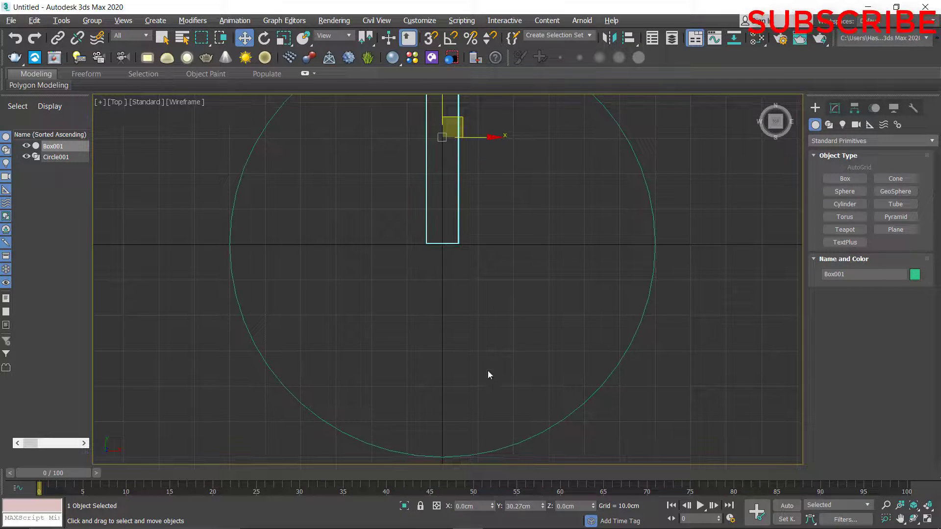
scroll(457, 344, down, 3)
click(458, 345)
click(456, 283)
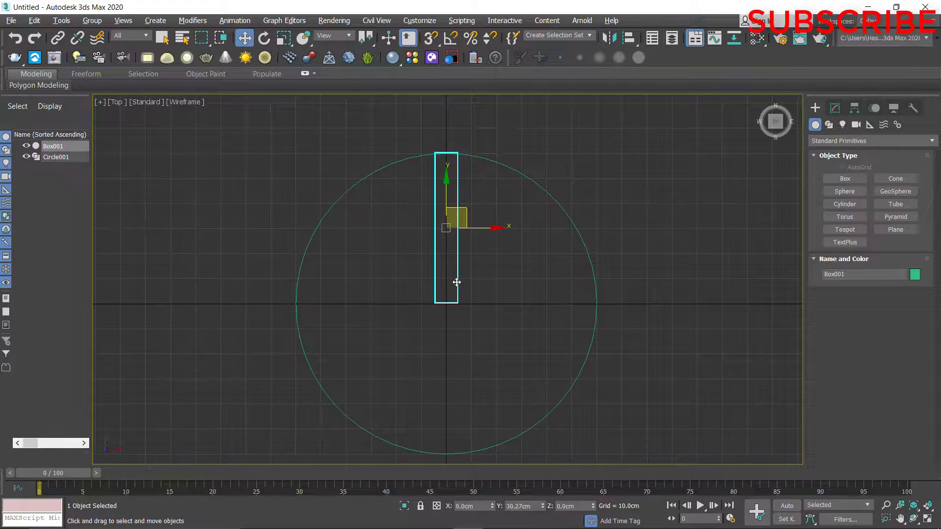
middle_drag(501, 378, 490, 348)
click(835, 107)
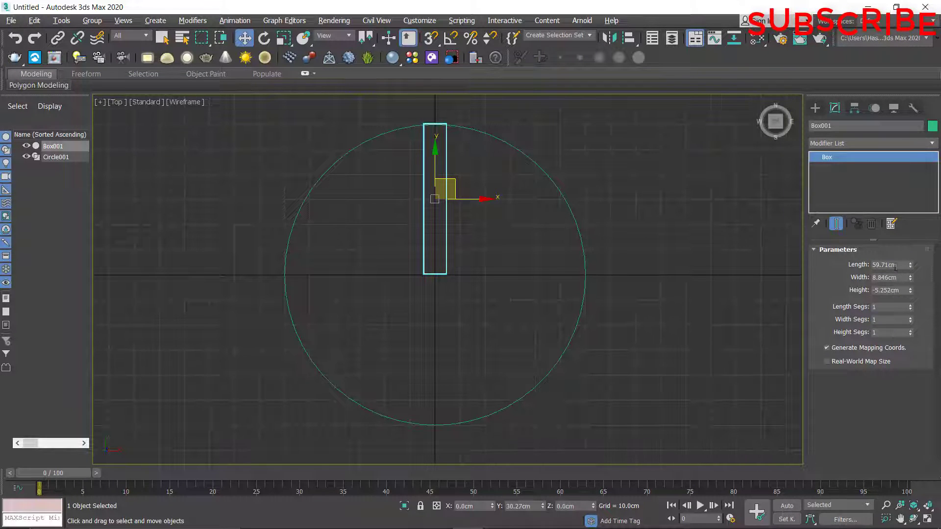
double_click(884, 264)
text(60)
key(Return)
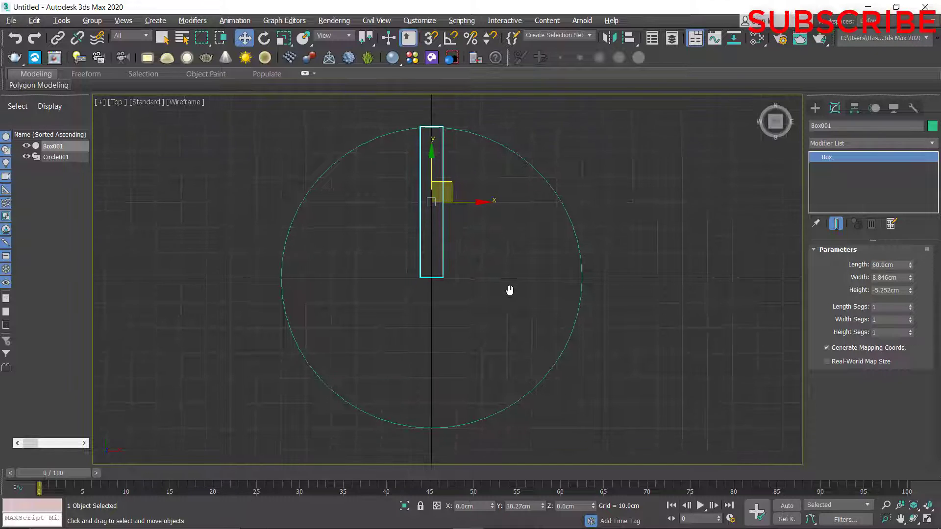
scroll(450, 281, up, 5)
click(910, 316)
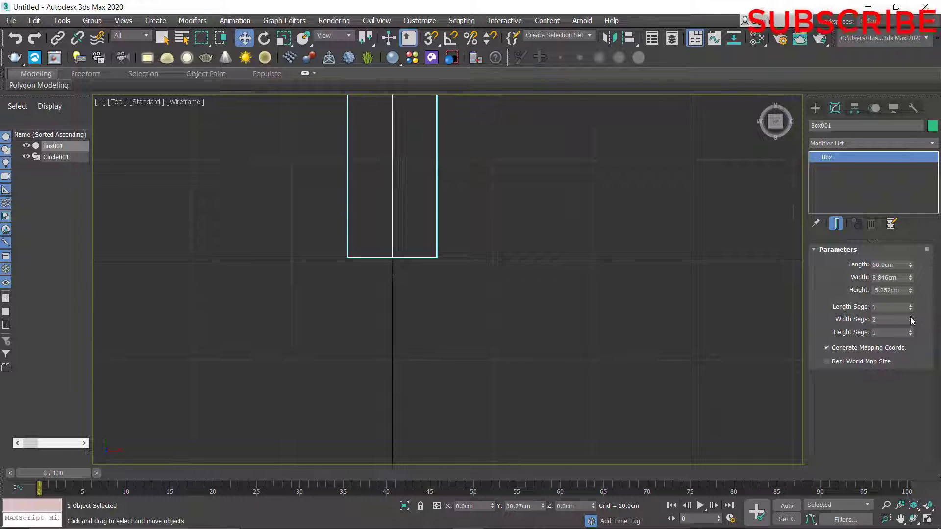
Turn on vertex snapping and try to move the box's lower edge midpoint onto the circle's centre.
scroll(378, 237, up, 5)
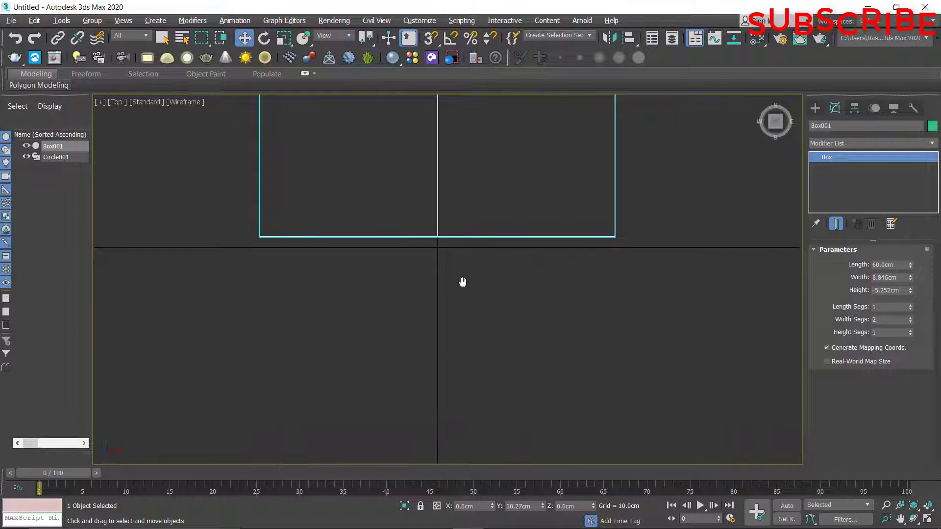
scroll(465, 285, down, 2)
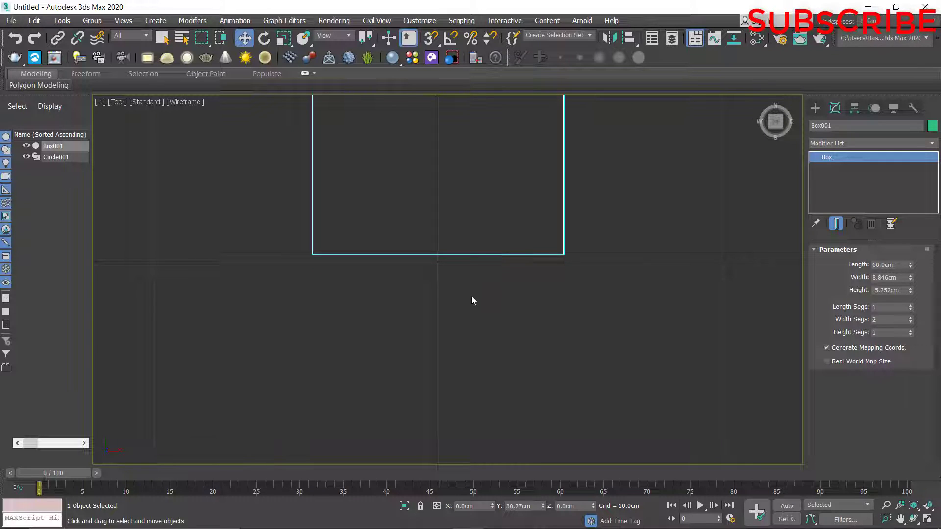
key(s)
mouse_move(437, 254)
mouse_down()
mouse_move(439, 275)
mouse_move(459, 274)
mouse_move(442, 240)
mouse_move(438, 262)
mouse_up()
scroll(443, 288, down, 10)
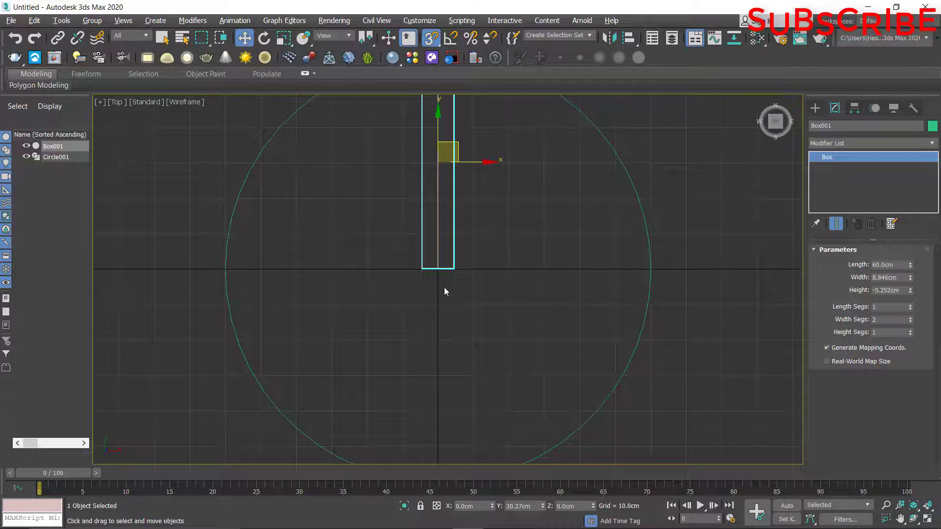
middle_drag(444, 287, 438, 278)
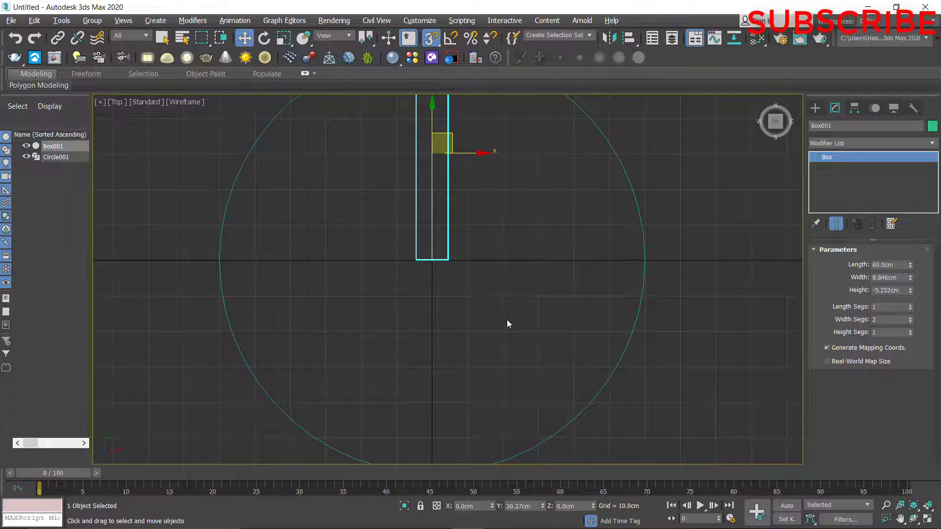
Move only the box's pivot to the midpoint of its lower edge.
click(854, 107)
click(870, 186)
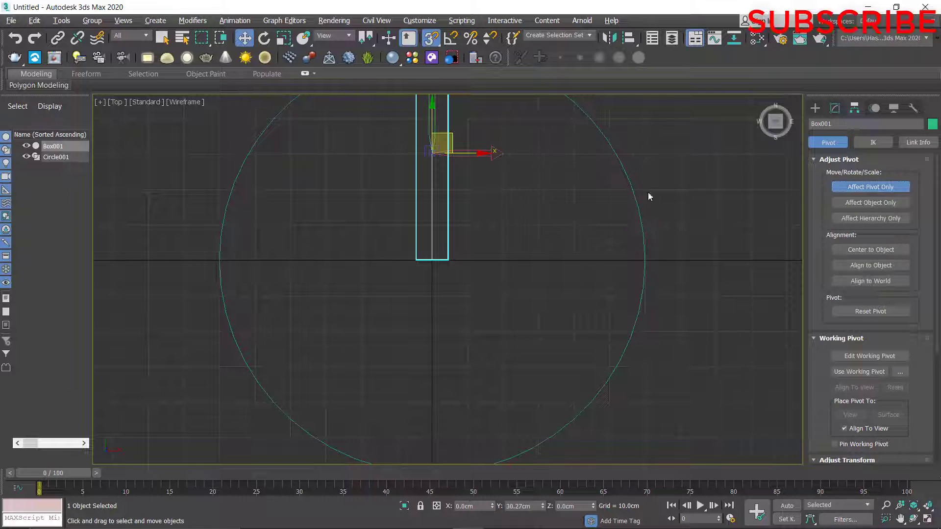
drag(432, 154, 432, 260)
click(870, 187)
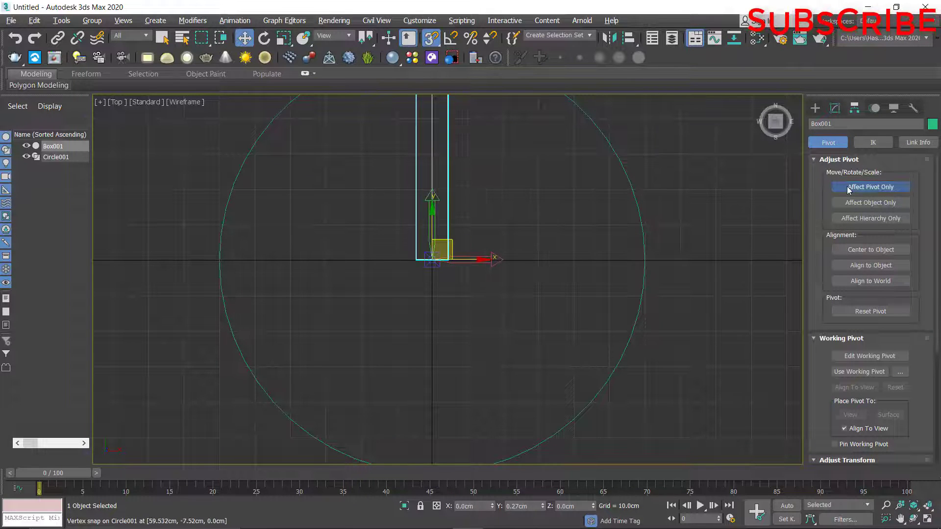
Set the box's Y position to 0 so its lower edge meets the circle's centre.
click(834, 108)
right_click(542, 505)
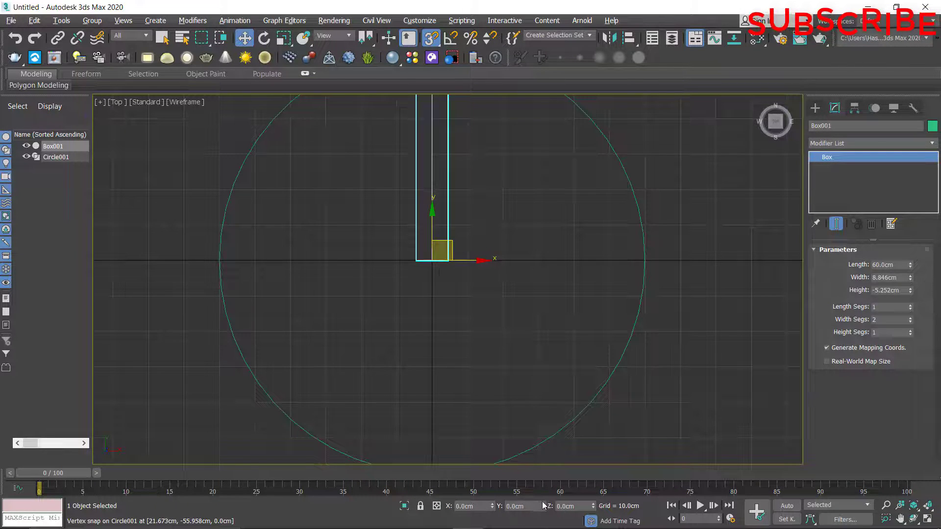
scroll(440, 264, up, 9)
scroll(402, 255, down, 9)
scroll(399, 276, down, 3)
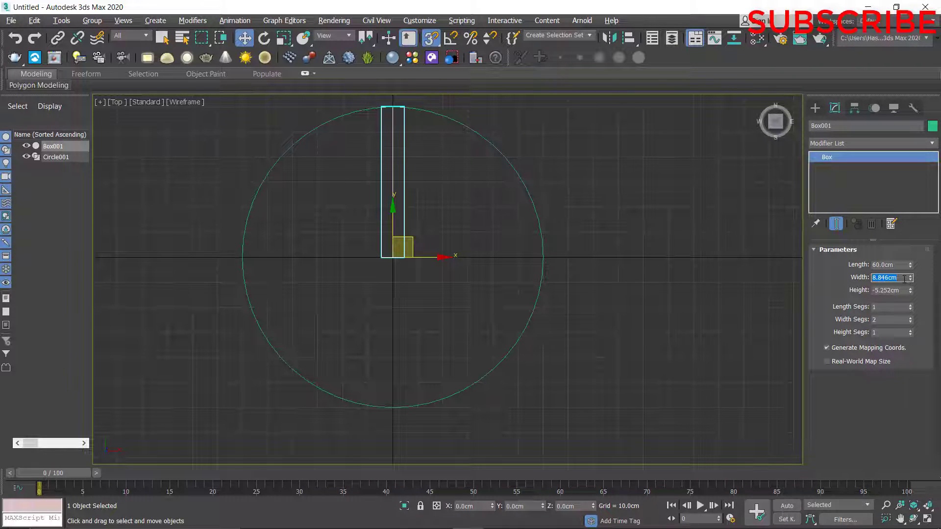
Set the box's width to 15 cm and turn snapping off.
text(15)
key(Return)
scroll(380, 255, up, 5)
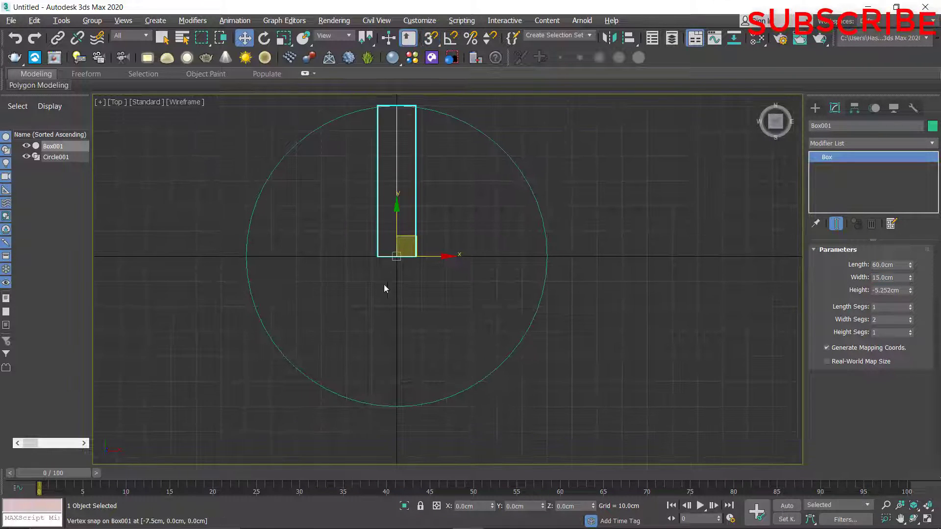
scroll(380, 265, down, 6)
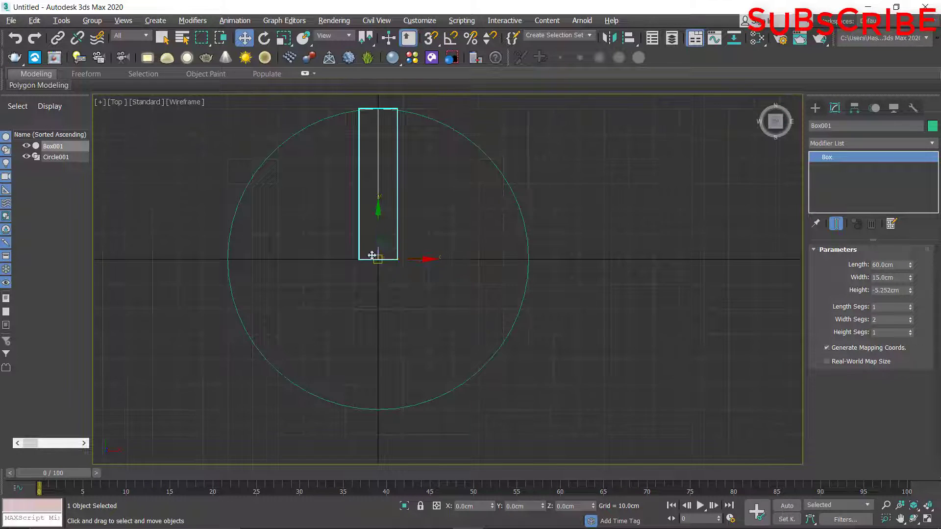
scroll(399, 294, up, 8)
scroll(402, 294, down, 5)
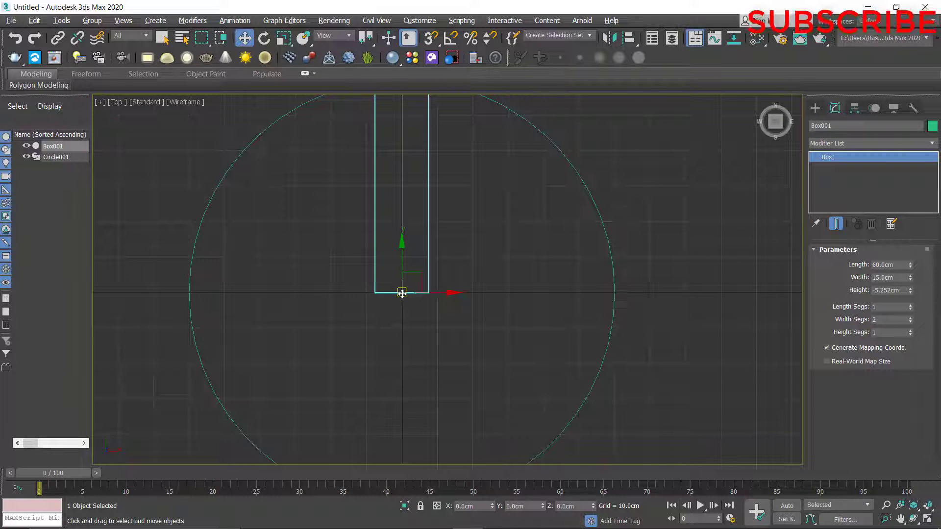
middle_drag(402, 332, 431, 324)
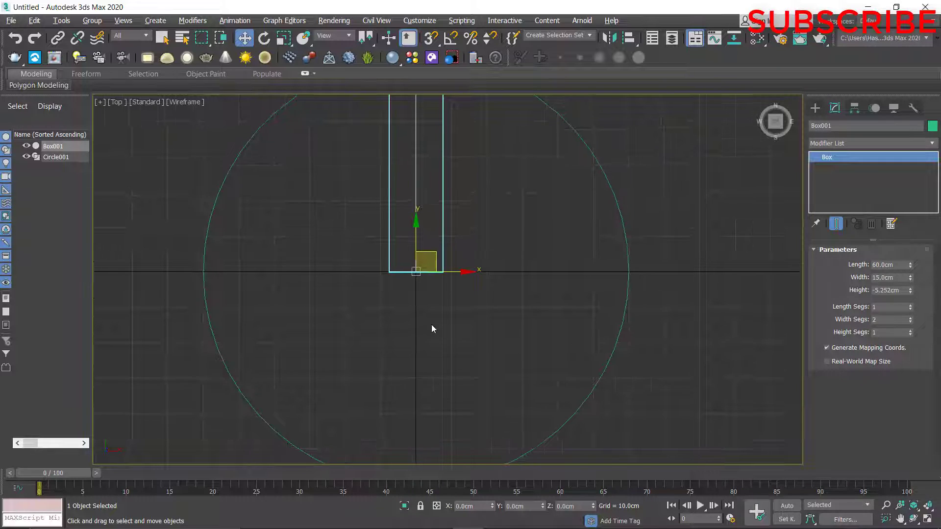
Clone the box twice around the circle's centre at 120° intervals using angle snap, and deselect everything.
scroll(431, 325, down, 4)
key(e)
key(a)
middle_drag(552, 283, 538, 241)
mouse_move(440, 221)
shift+mouse_down()
mouse_move(459, 250)
mouse_move(460, 285)
mouse_move(449, 303)
shift+mouse_up()
click(473, 322)
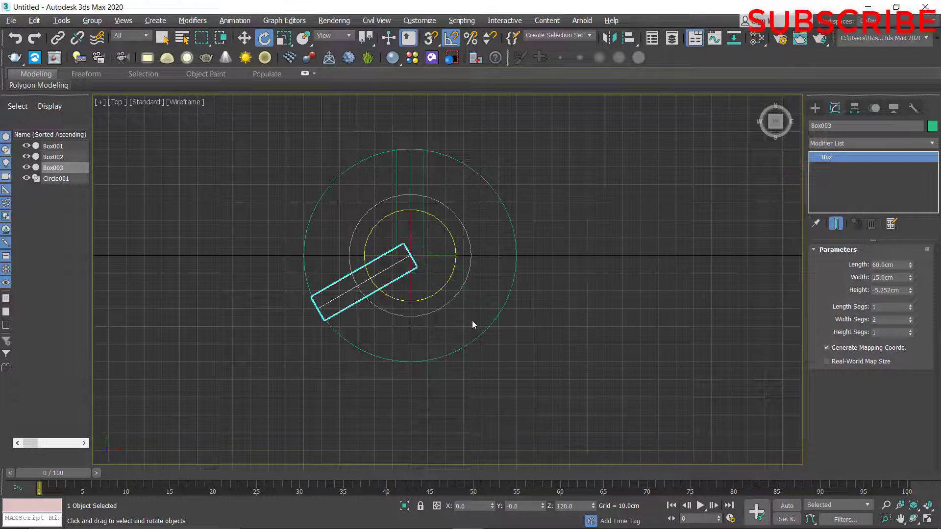
key(w)
middle_drag(433, 309, 428, 319)
scroll(448, 220, up, 3)
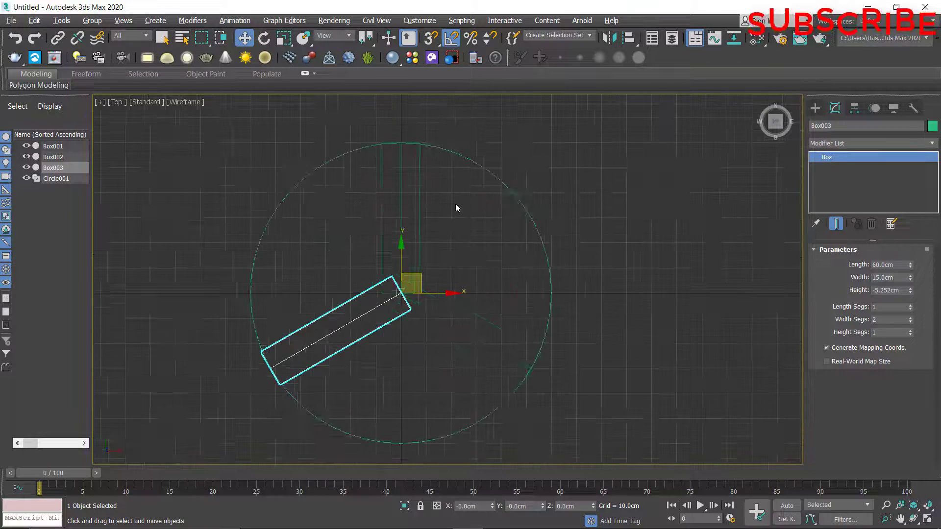
middle_drag(454, 217, 454, 212)
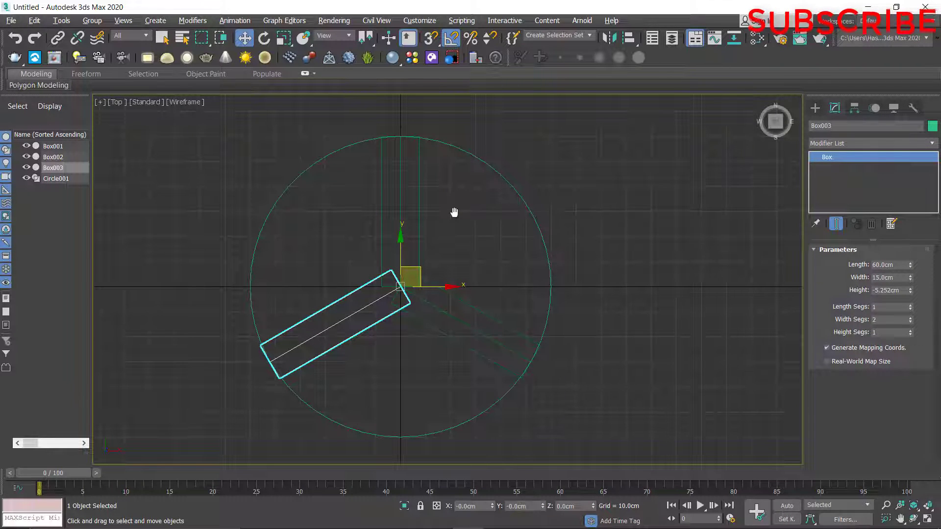
click(454, 212)
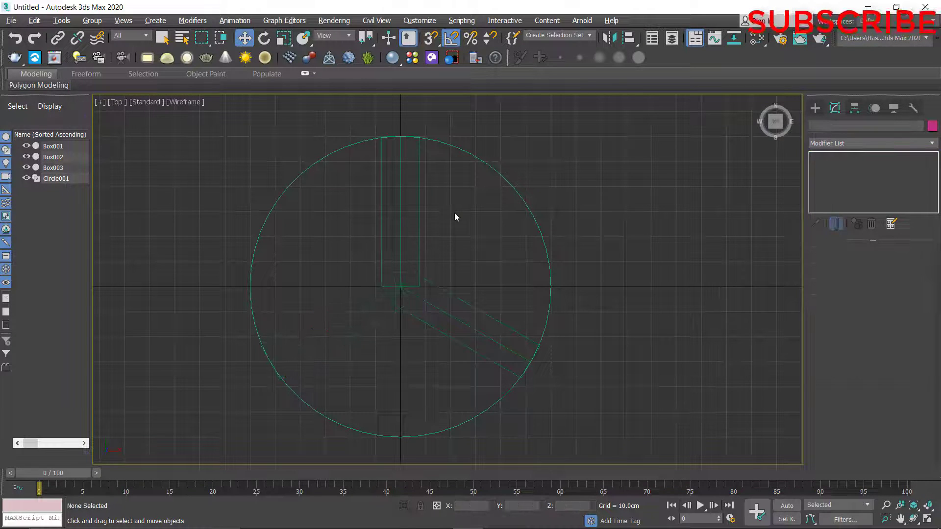
Draw an inward-curving arc of about 83.4 cm radius between the facing outer corners of the upright box and the lower-right box, using vertex snapping.
scroll(454, 217, up, 2)
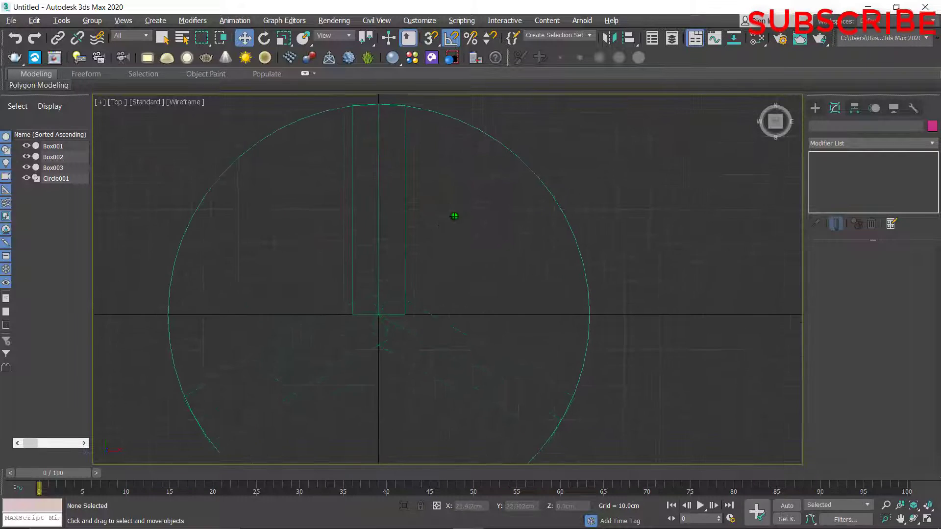
middle_drag(454, 217, 420, 217)
click(815, 108)
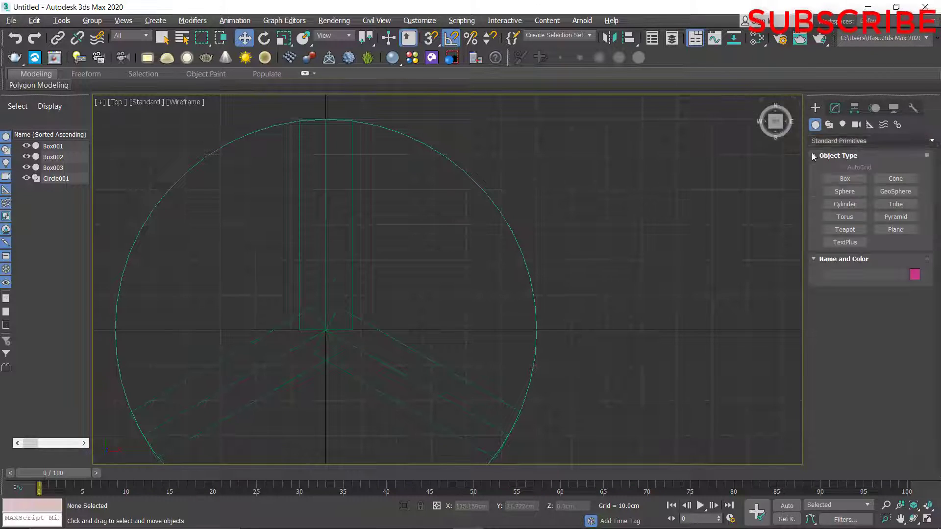
click(829, 124)
click(844, 213)
key(s)
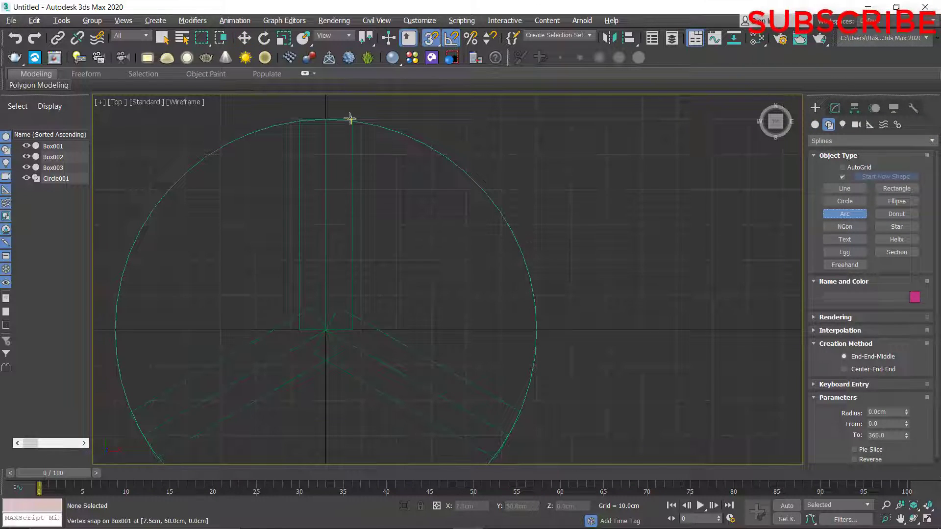
drag(351, 118, 522, 412)
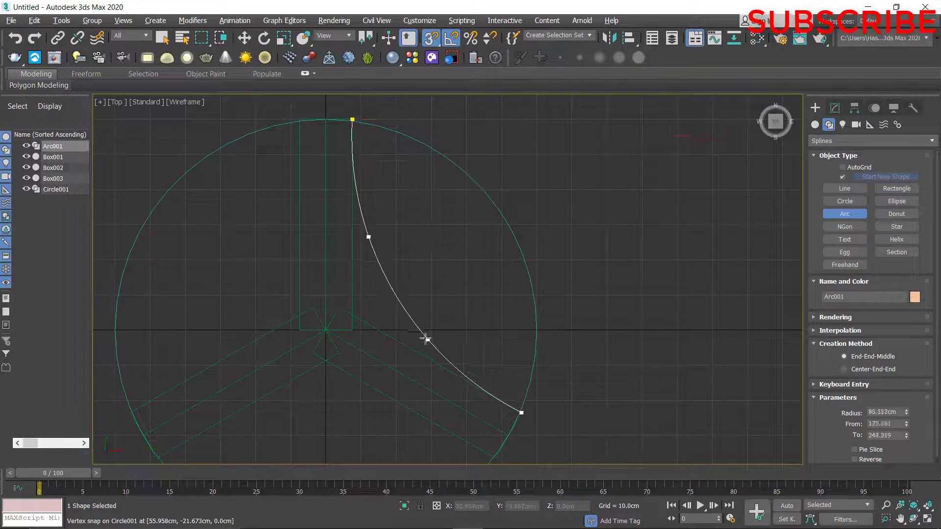
click(416, 331)
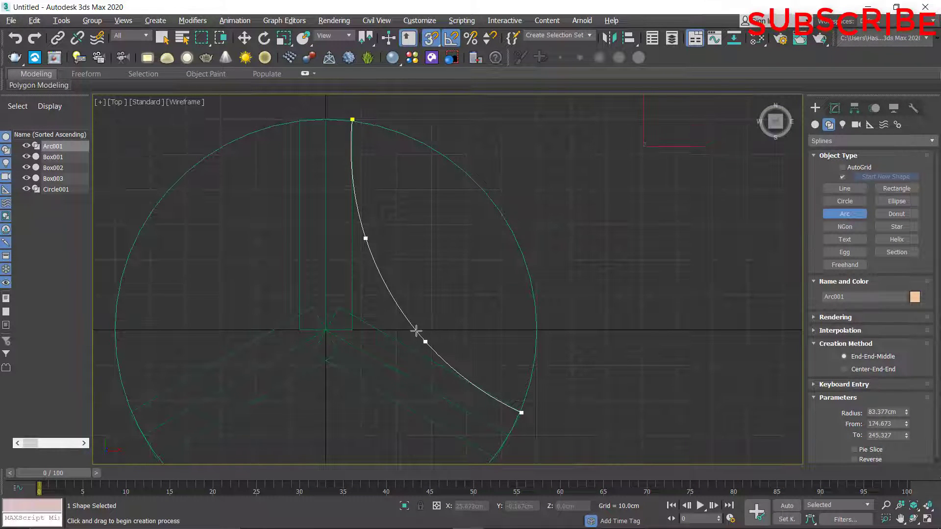
right_click(419, 325)
Turn snapping off and centre the arc's pivot on the arc itself.
key(s)
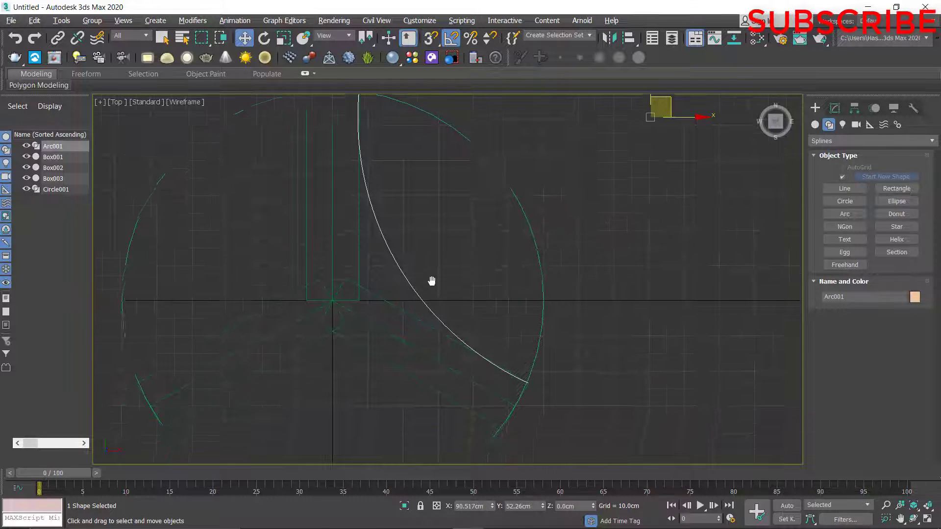
scroll(431, 280, down, 4)
click(415, 275)
middle_drag(415, 275, 452, 222)
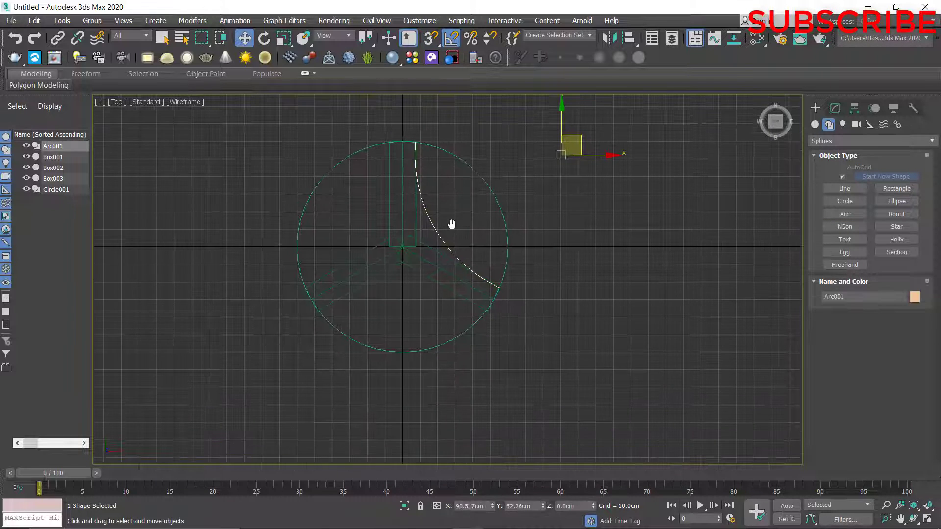
click(852, 108)
click(870, 187)
click(852, 249)
click(855, 187)
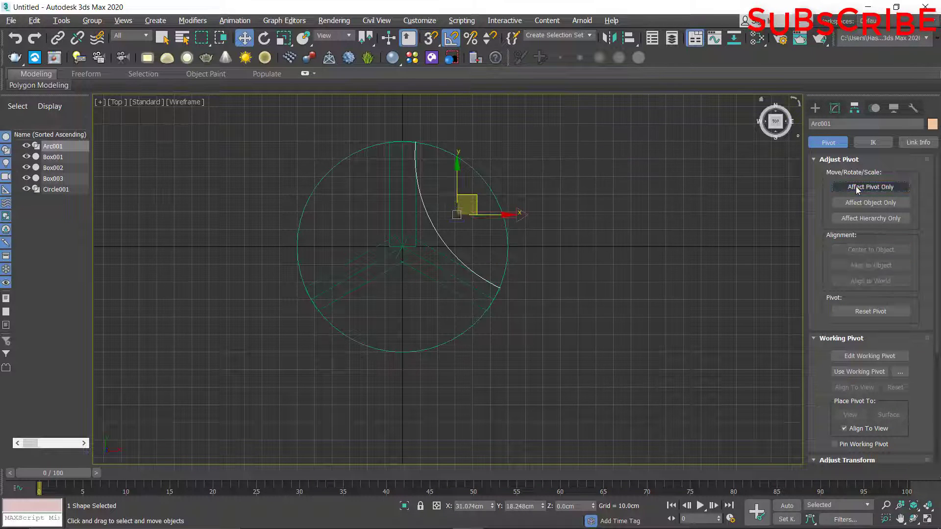
middle_drag(590, 241, 591, 230)
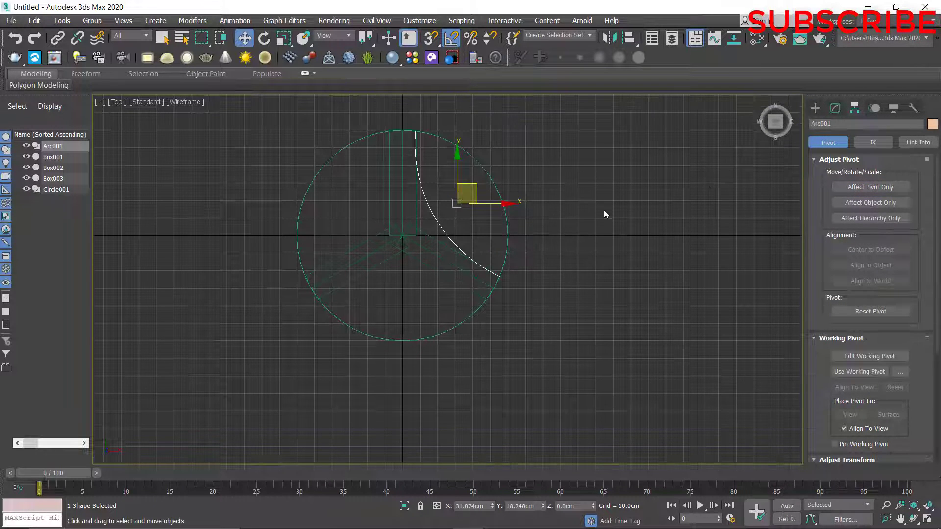
Clone the arc as a copy rotated -120° about its own pivot.
click(834, 107)
key(e)
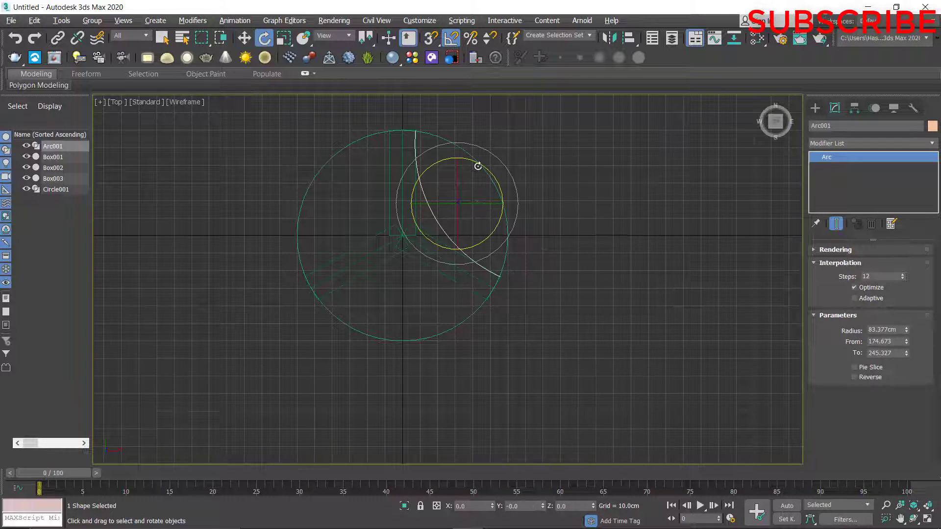
mouse_move(468, 160)
mouse_down()
mouse_move(502, 185)
mouse_move(485, 248)
mouse_move(460, 251)
mouse_move(510, 240)
mouse_up()
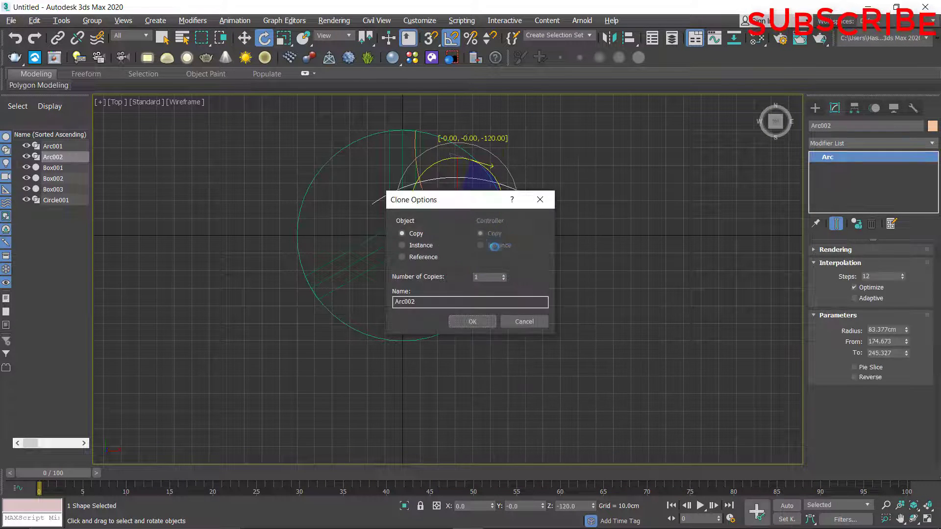
click(471, 321)
Move the rotated arc copy with vertex snapping so its ends meet the outer corners of the two lower boxes.
key(w)
scroll(509, 264, up, 3)
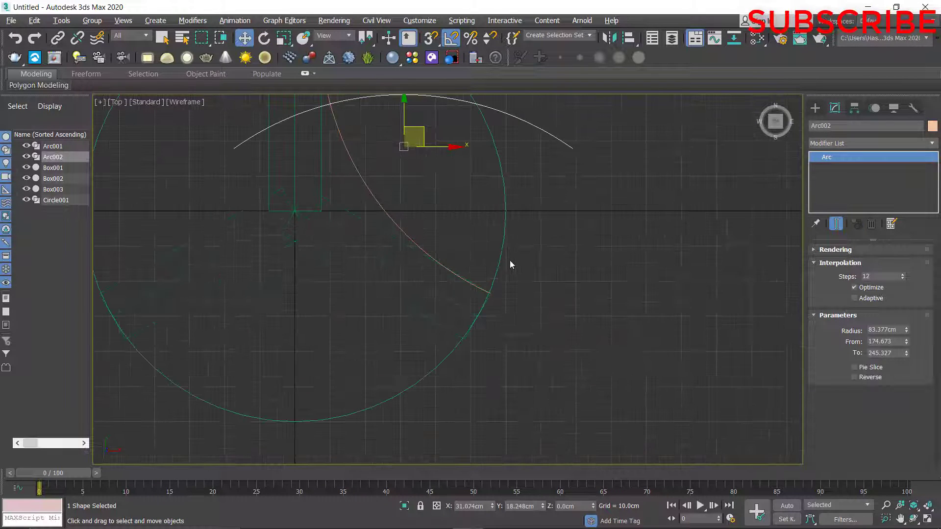
key(s)
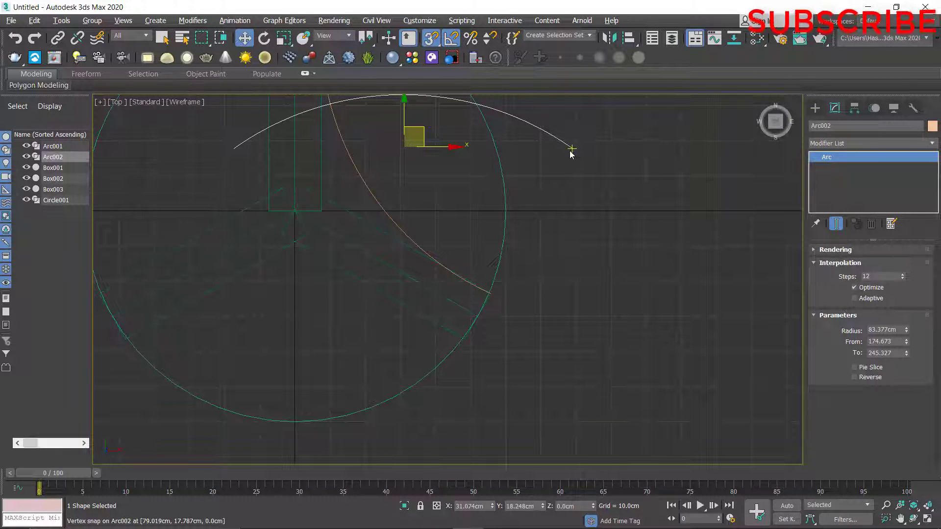
drag(572, 148, 463, 342)
scroll(462, 338, up, 5)
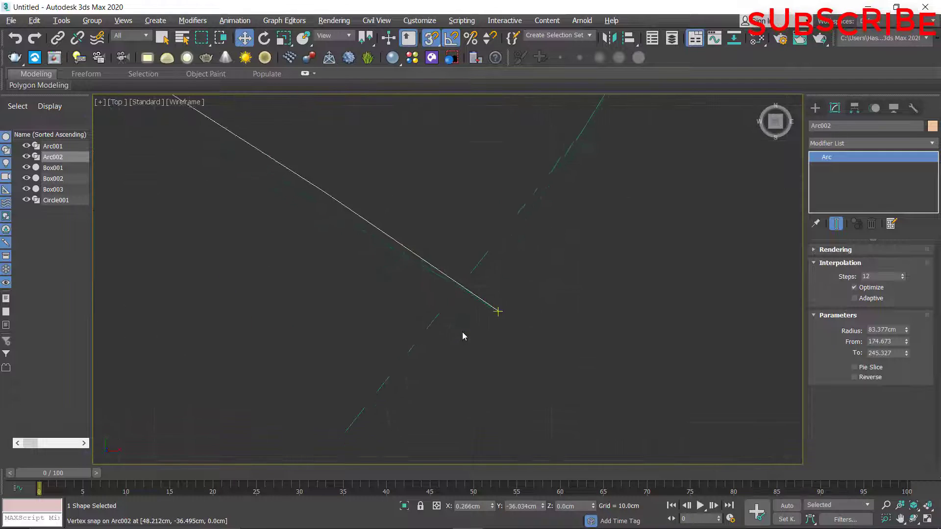
scroll(434, 333, down, 5)
middle_drag(338, 329, 447, 318)
scroll(338, 323, down, 2)
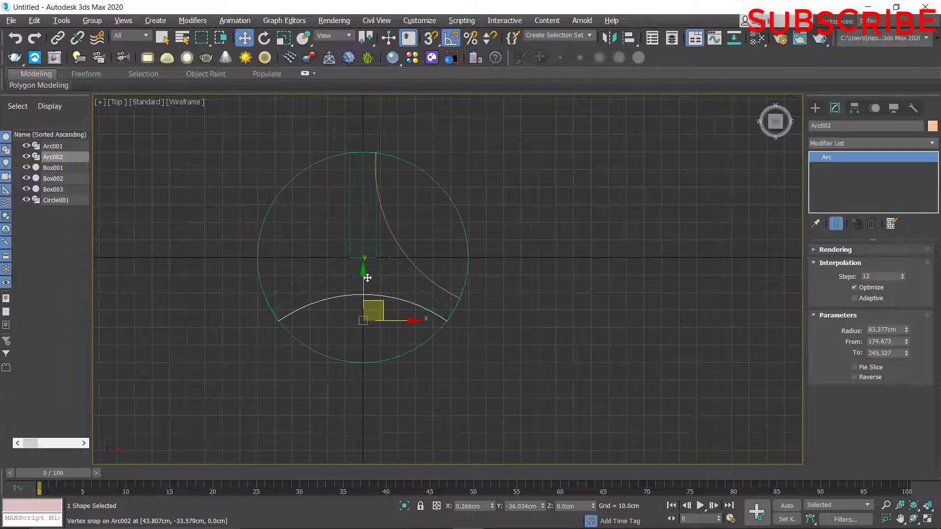
Copy the right-hand arc to the left side of the circle and mirror the copy on the X axis without cloning.
click(379, 189)
shift+drag(459, 225, 342, 225)
click(472, 322)
click(611, 41)
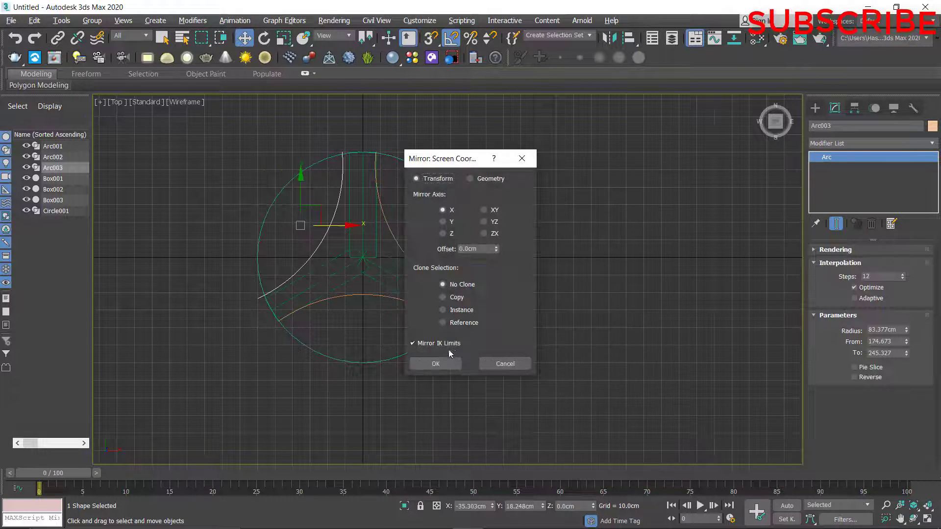
click(434, 361)
Snap the mirrored arc's upper end to the upright box's outer left corner, and turn snapping off.
scroll(355, 199, up, 6)
key(s)
drag(353, 184, 430, 175)
scroll(448, 199, down, 6)
key(s)
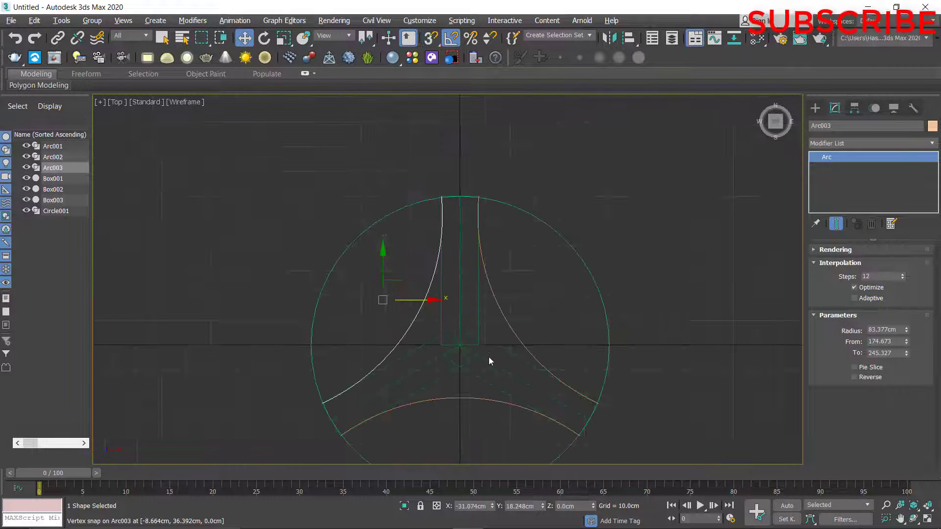
Delete the three guide boxes, leaving only the arcs and the circle.
drag(453, 331, 458, 347)
key(Delete)
middle_drag(451, 333, 437, 287)
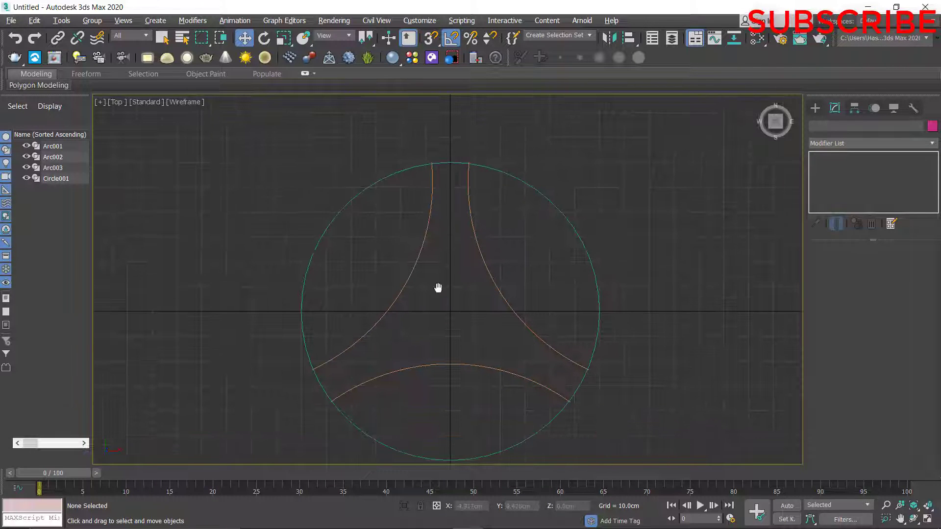
Set the circle's interpolation steps to 25.
scroll(421, 252, up, 5)
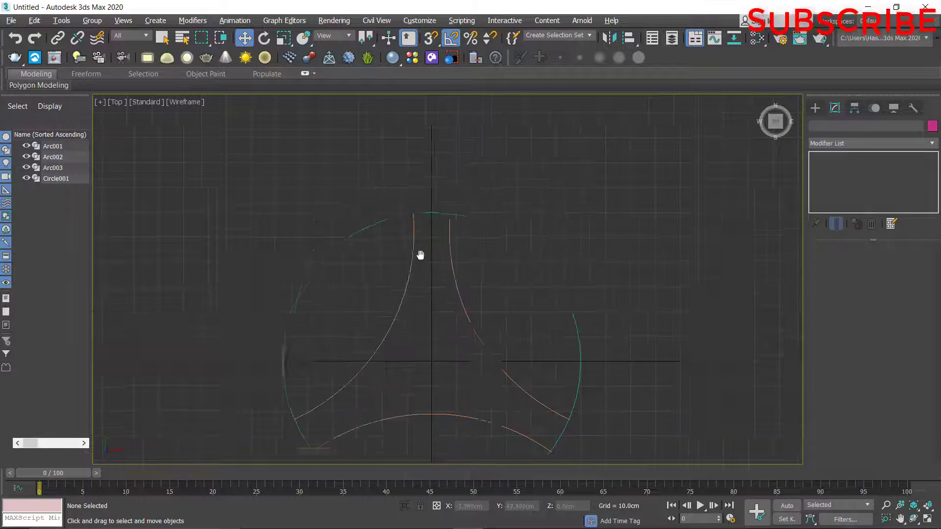
scroll(426, 230, up, 3)
click(427, 215)
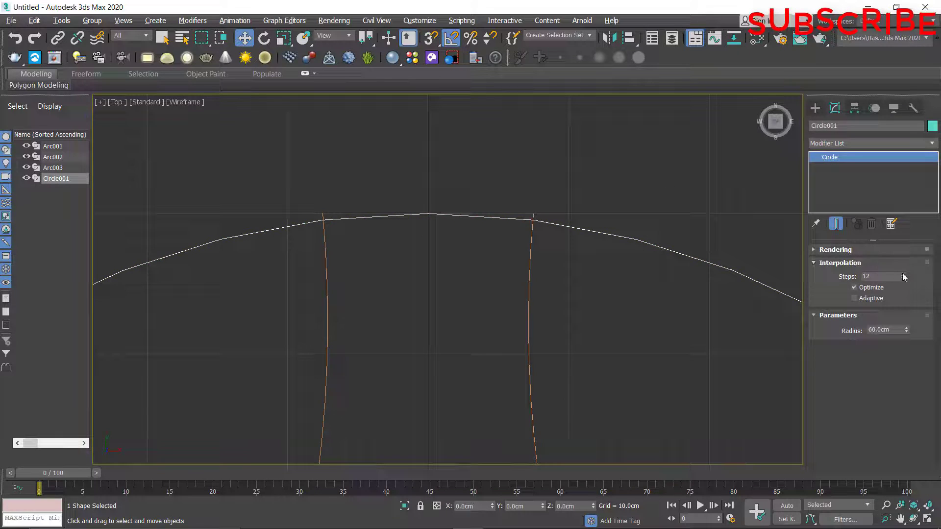
drag(902, 273, 902, 272)
scroll(540, 284, down, 6)
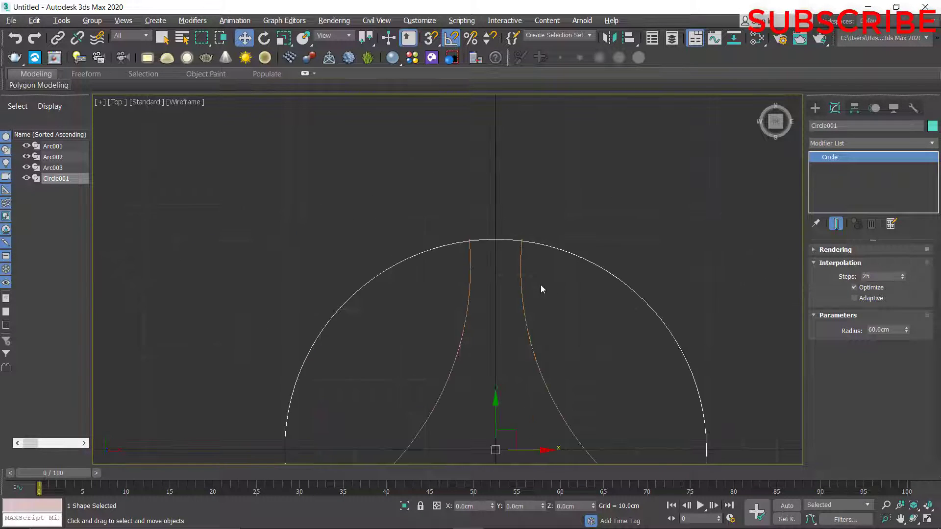
Enlarge the circle's radius to 60.4 cm so it meets the arc ends.
scroll(529, 226, up, 8)
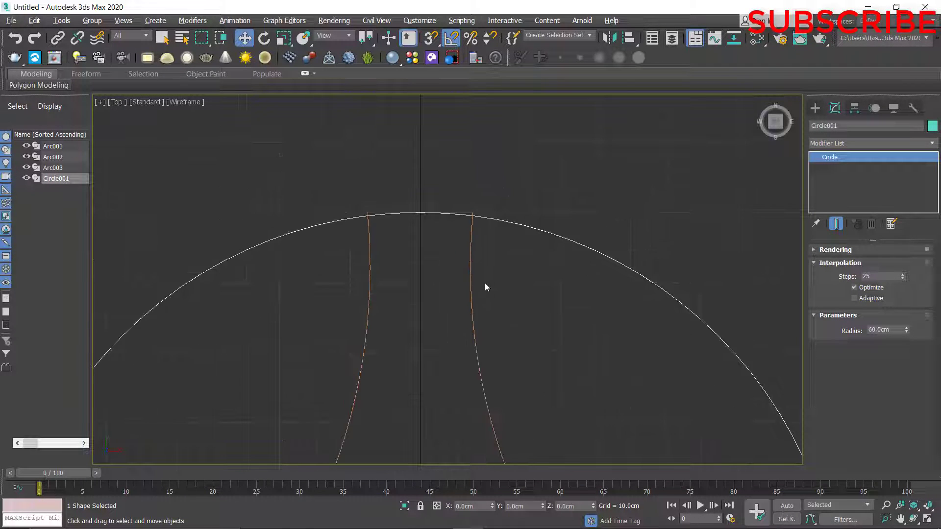
middle_drag(484, 279, 516, 355)
click(530, 240)
click(524, 228)
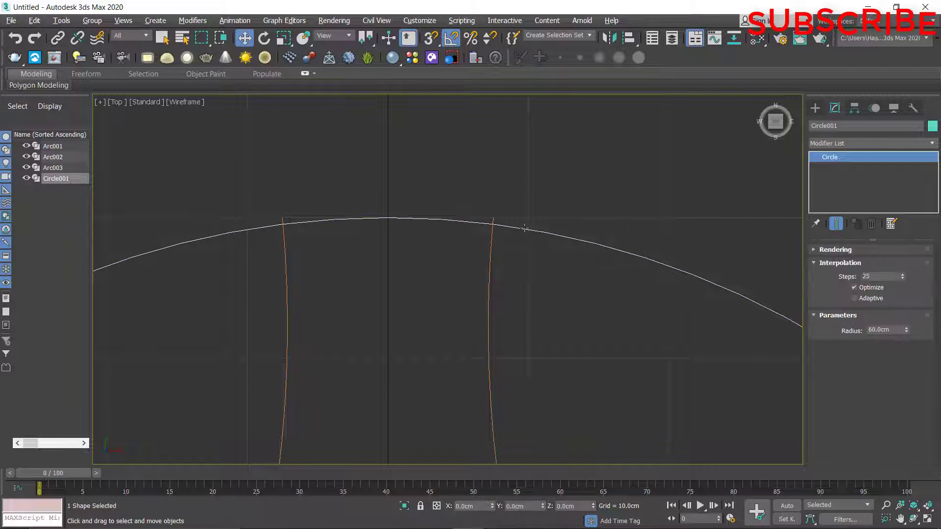
click(892, 330)
text(60.3)
key(Return)
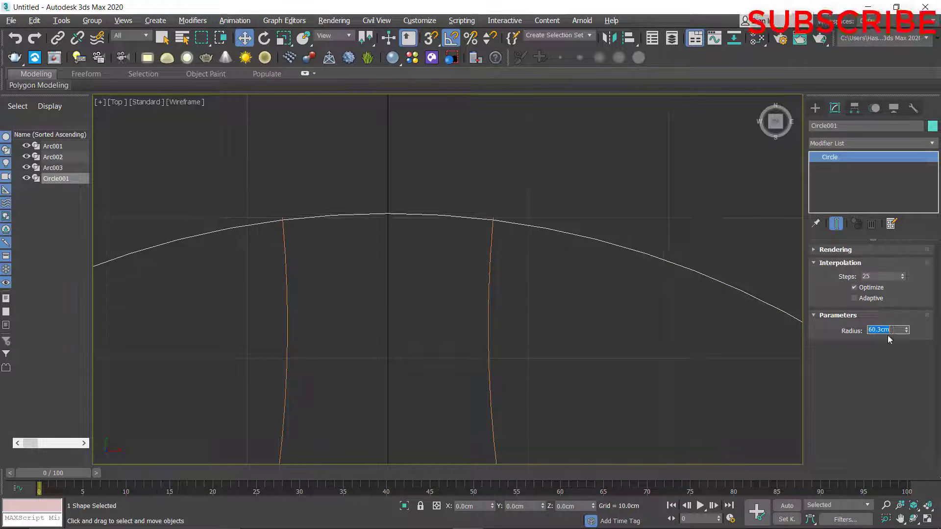
key(Return)
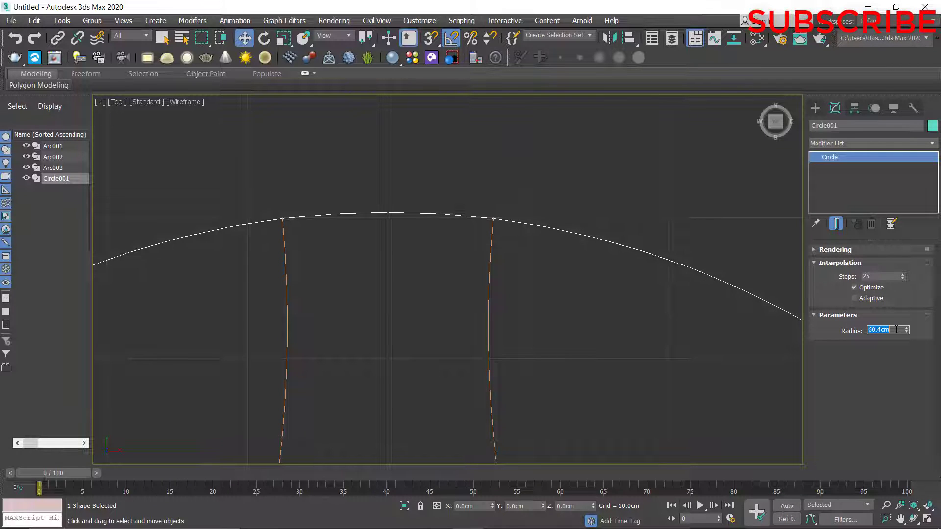
Draw an End-End-Middle arc of about 69.6 cm radius along the circle to close the upper arm's end.
middle_drag(526, 340, 439, 376)
click(488, 291)
scroll(488, 292, down, 5)
scroll(474, 259, down, 1)
scroll(465, 239, up, 4)
scroll(433, 260, up, 5)
middle_drag(496, 357, 578, 327)
scroll(573, 301, up, 1)
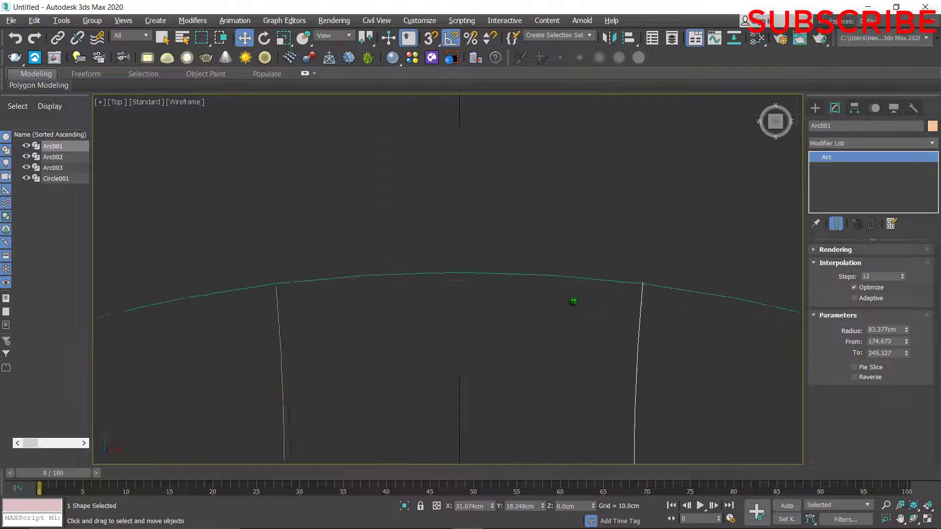
scroll(573, 301, up, 2)
click(814, 108)
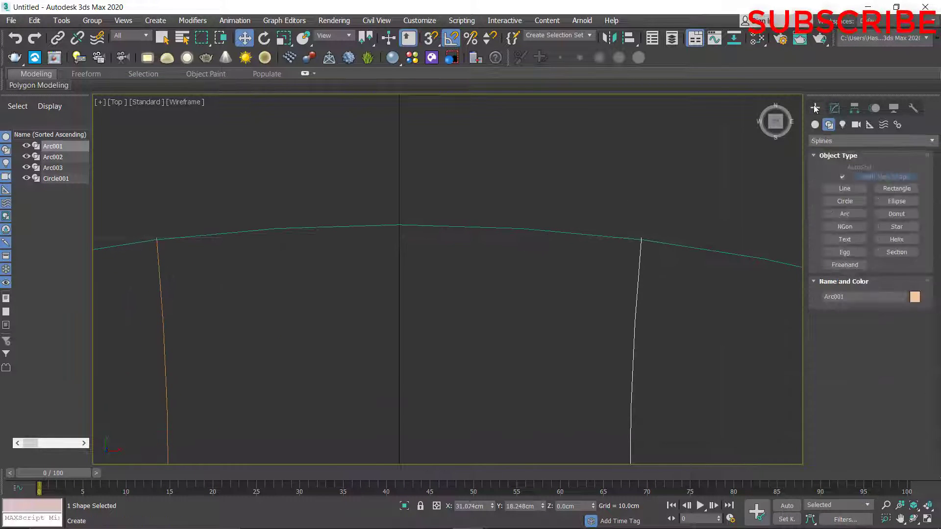
click(841, 214)
drag(640, 239, 156, 238)
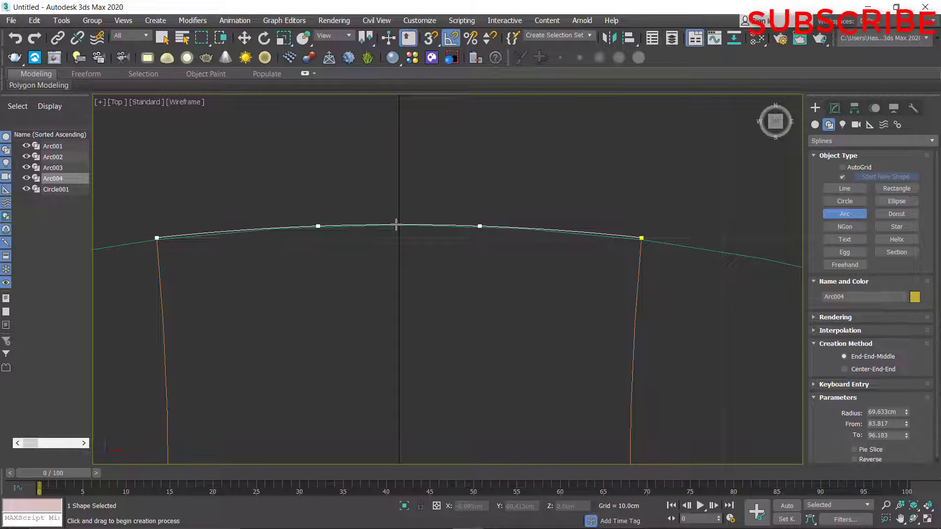
Close the lower-right arm's end with an arc of about 73.8 cm radius along the circle, vertex-snapping its two endpoints.
scroll(424, 260, down, 5)
scroll(481, 336, up, 10)
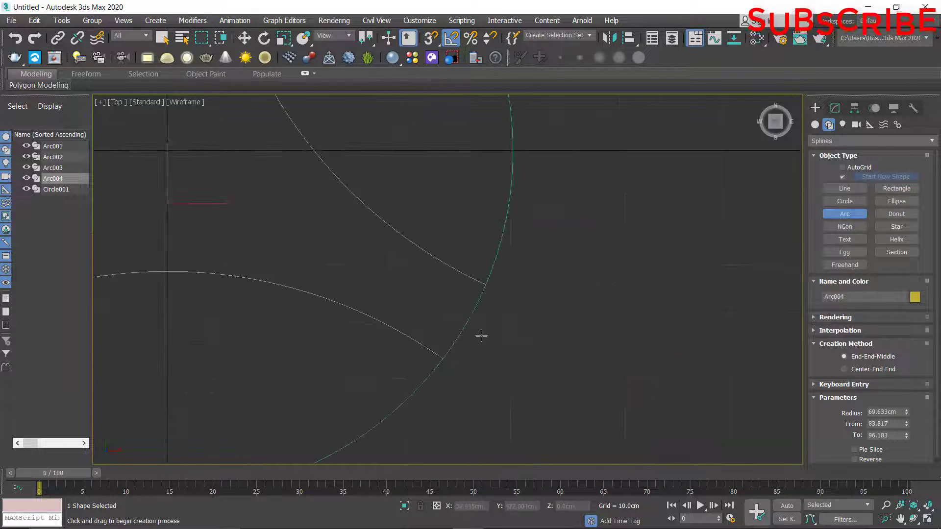
middle_drag(465, 318, 508, 280)
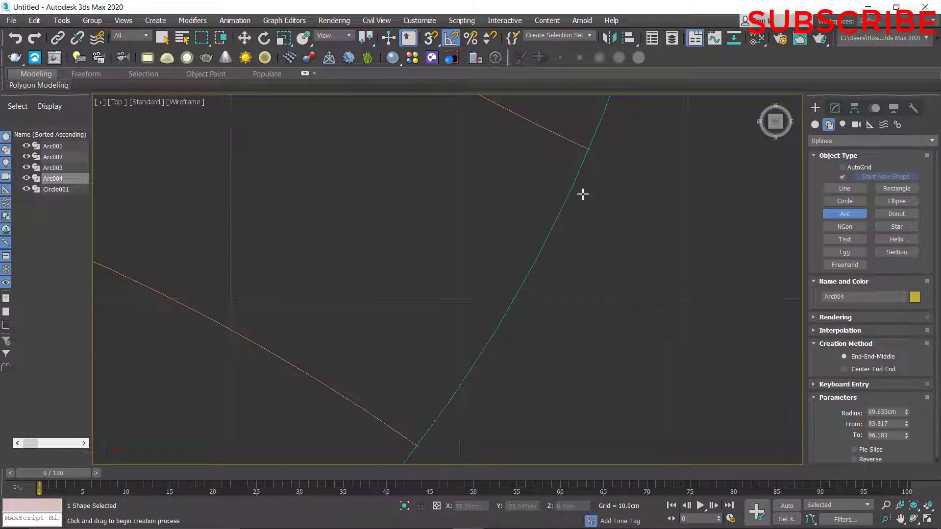
key(s)
drag(590, 150, 418, 447)
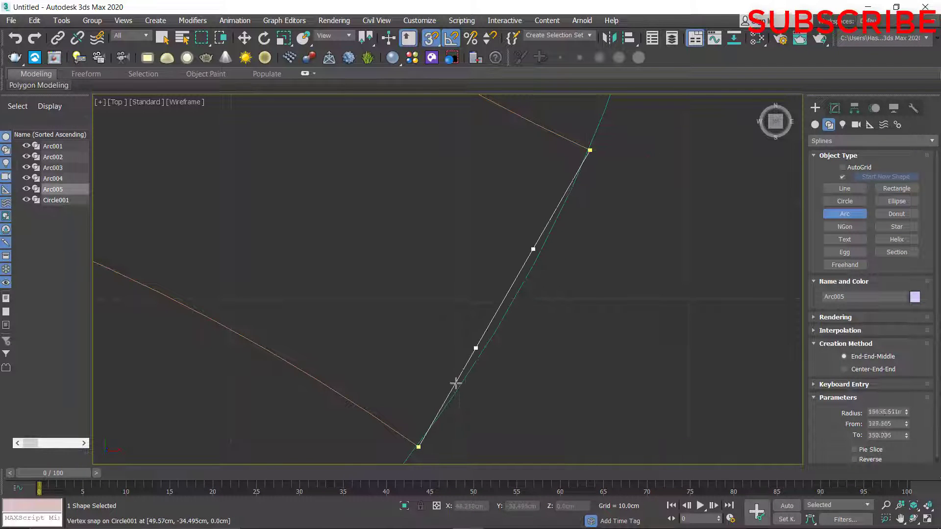
key(s)
click(493, 334)
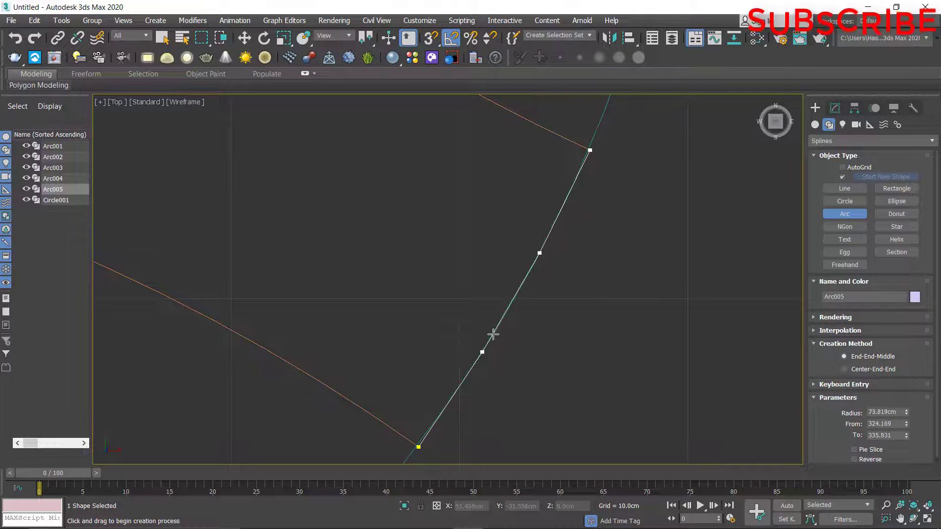
Close the lower-left arm's end with an arc that follows the circle, vertex-snapping its two endpoints.
scroll(542, 273, down, 3)
scroll(395, 311, down, 3)
scroll(464, 306, up, 6)
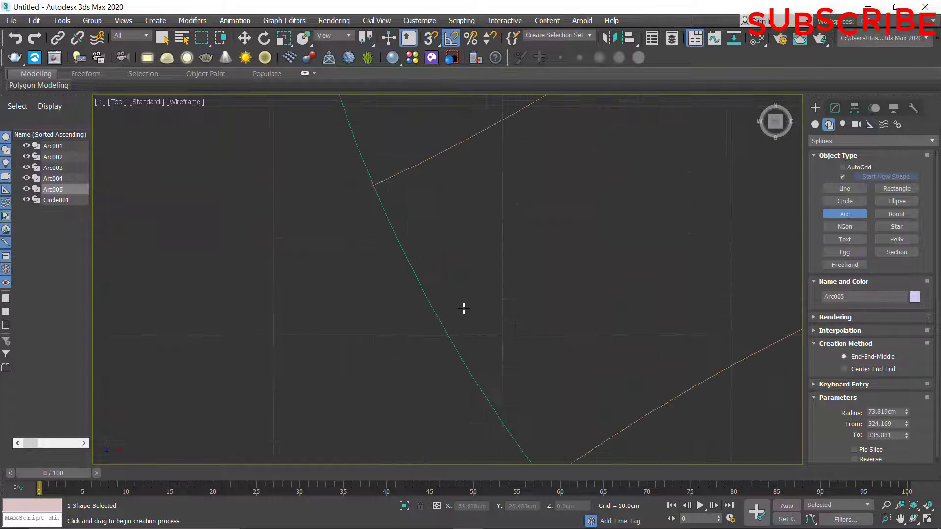
middle_drag(464, 307, 387, 256)
key(s)
drag(297, 134, 468, 430)
key(s)
click(398, 327)
key(w)
scroll(351, 315, down, 5)
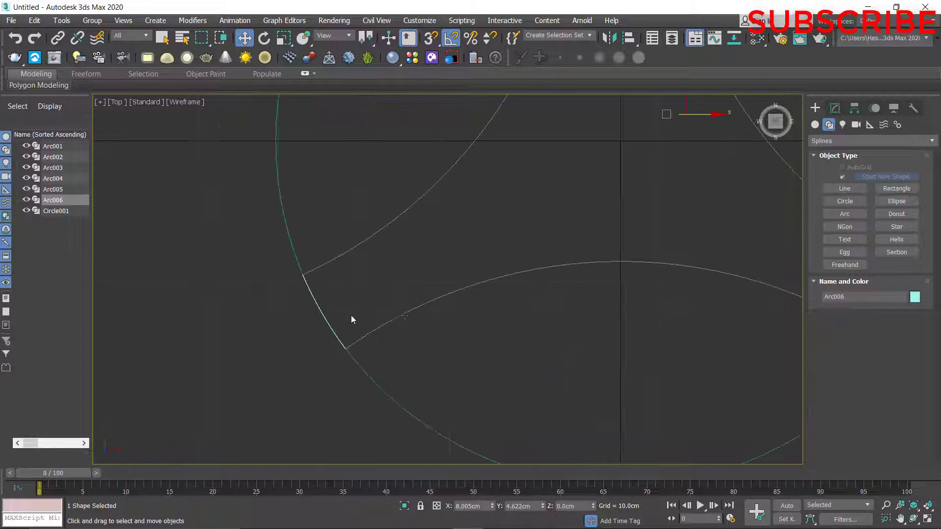
Convert the long left arc to an Editable Spline.
middle_drag(431, 309, 402, 317)
scroll(323, 296, down, 5)
click(324, 296)
right_click(324, 296)
mouse_move(402, 423)
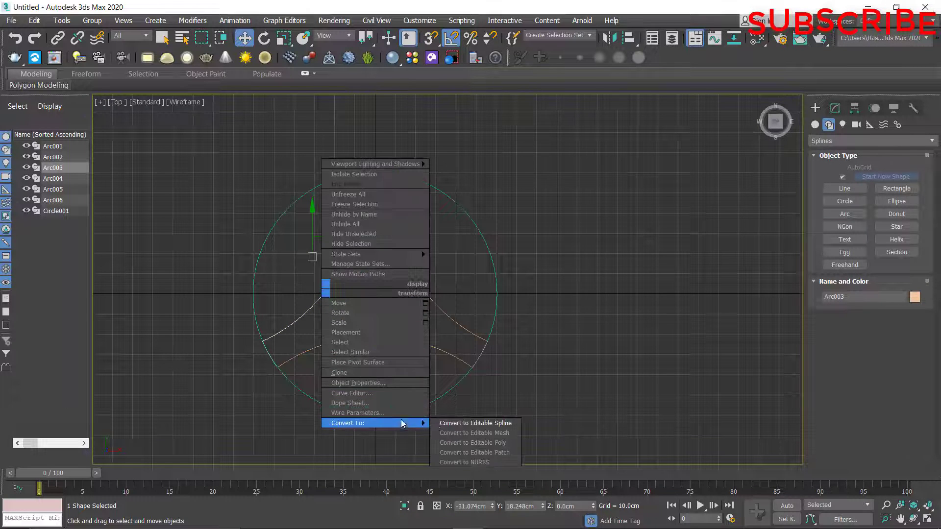
click(463, 427)
Attach the other five arcs to the left arc's spline to form a single shape, leaving the circle separate.
middle_drag(379, 330, 443, 321)
scroll(883, 412, down, 5)
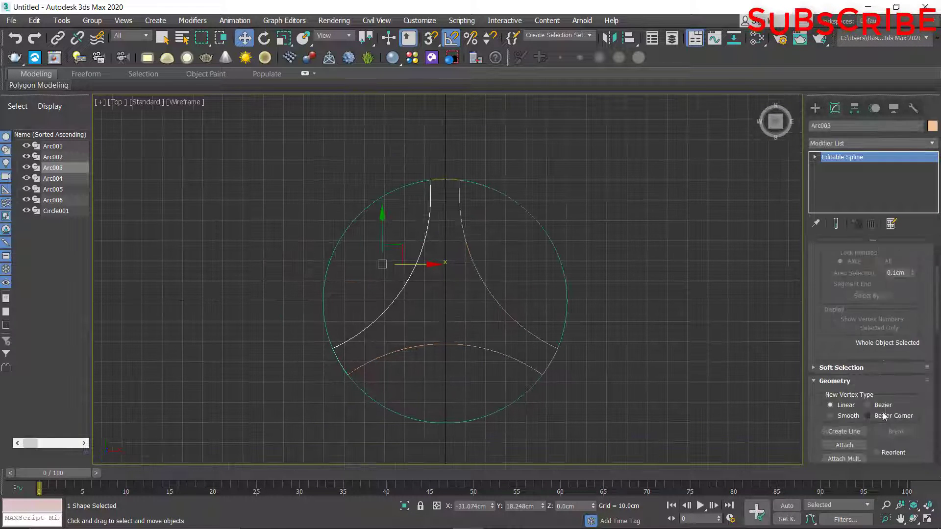
click(844, 371)
click(479, 346)
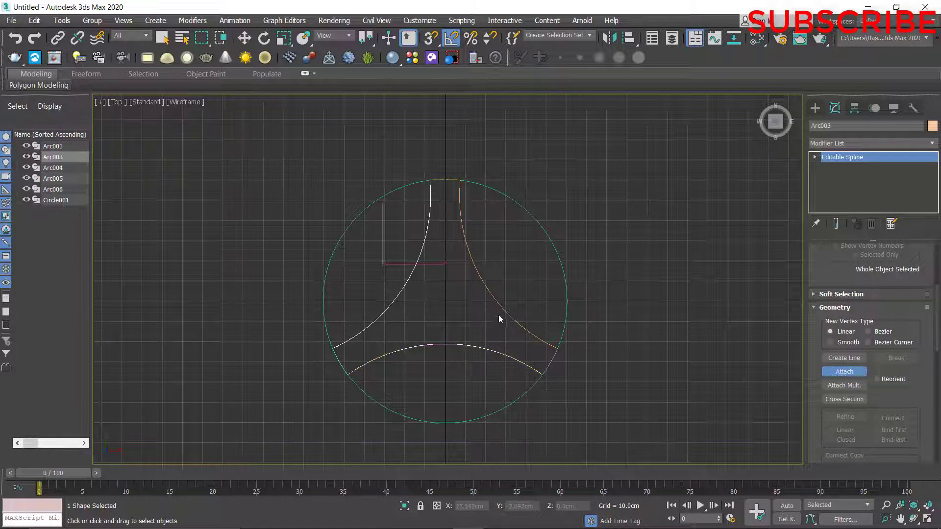
click(505, 308)
click(549, 363)
click(441, 180)
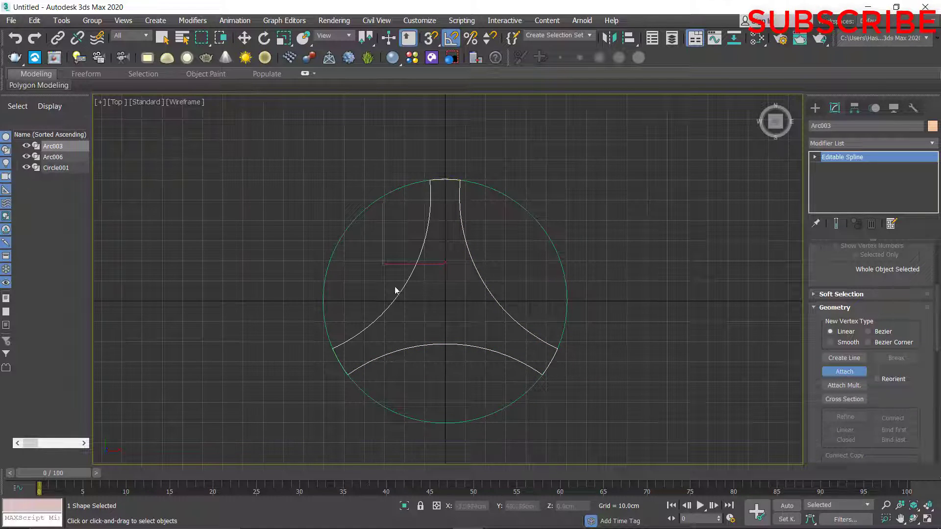
click(340, 366)
click(844, 371)
key(w)
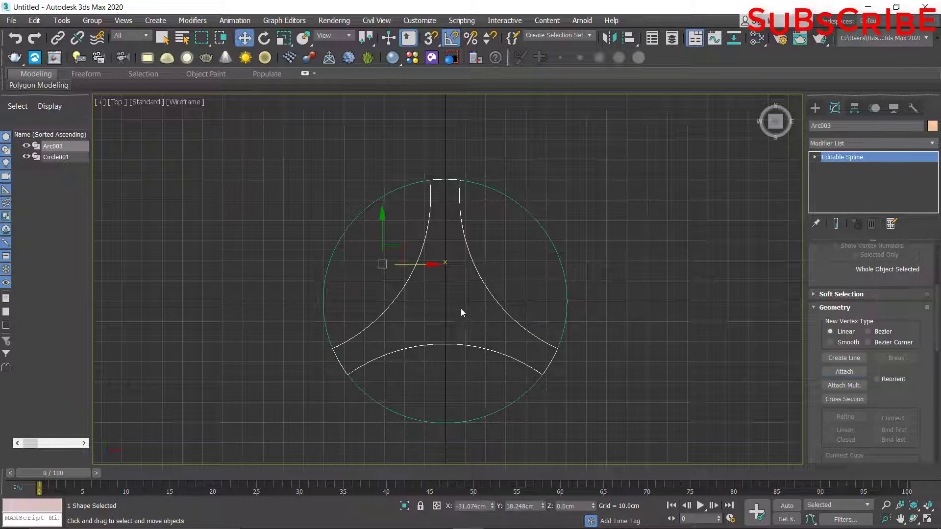
Centre the pivot of the combined three-armed spline on the object.
click(461, 308)
click(509, 313)
click(854, 108)
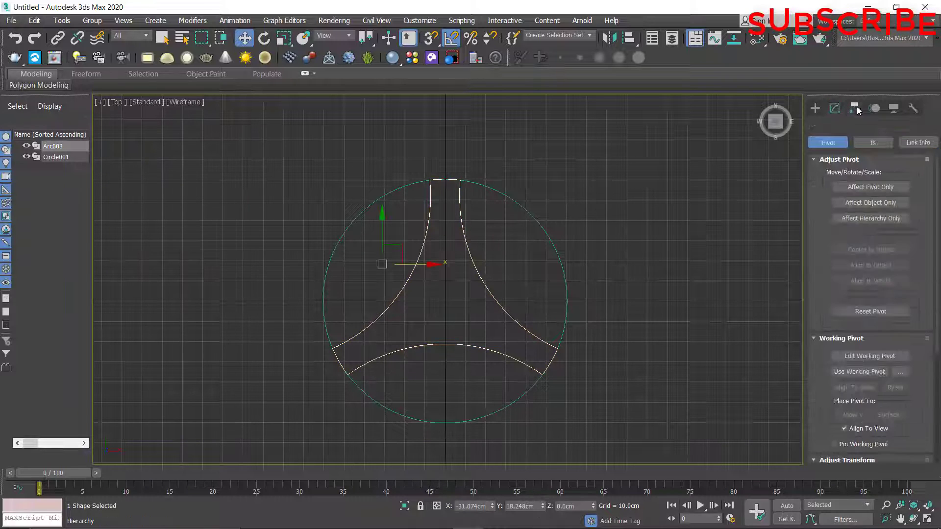
click(850, 187)
click(871, 249)
Weld all vertices of the three-armed spline with a 0.1 cm threshold, and expand its sub-object levels.
click(835, 107)
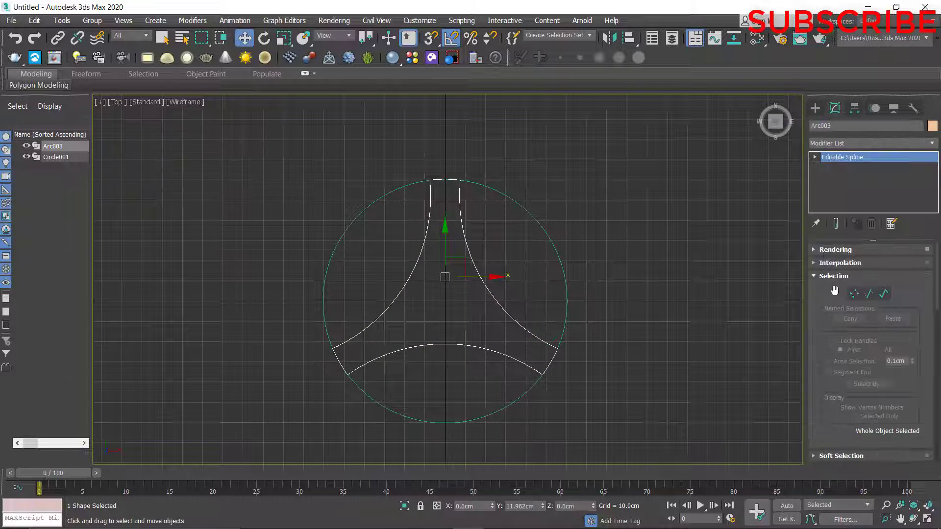
click(853, 294)
drag(265, 170, 606, 413)
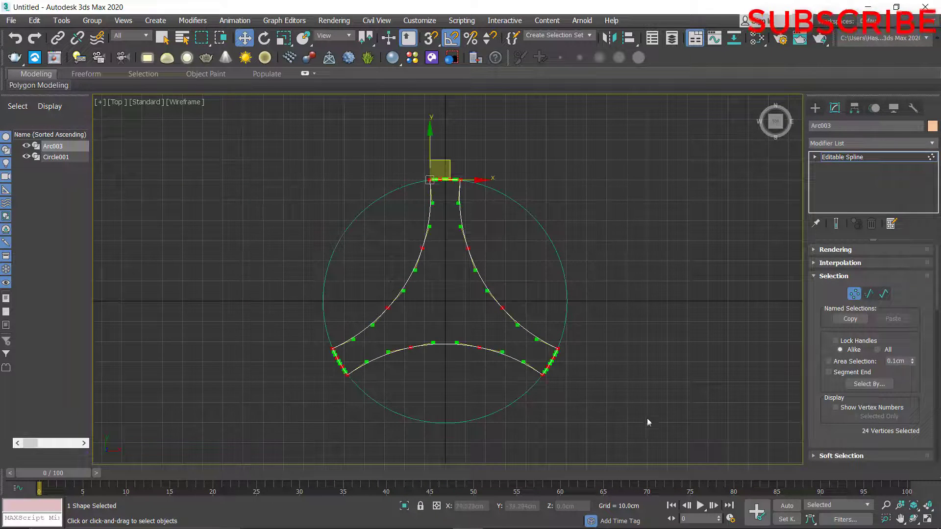
scroll(837, 426, down, 10)
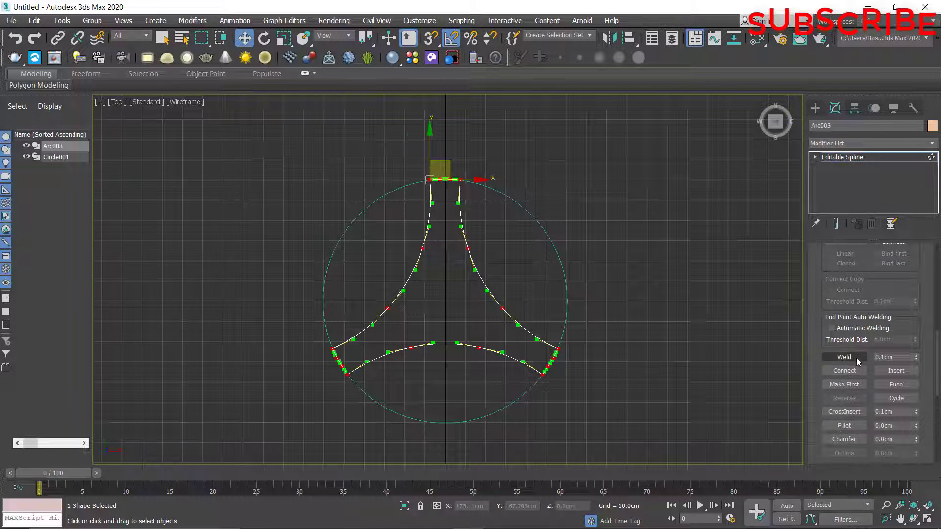
click(857, 358)
click(814, 157)
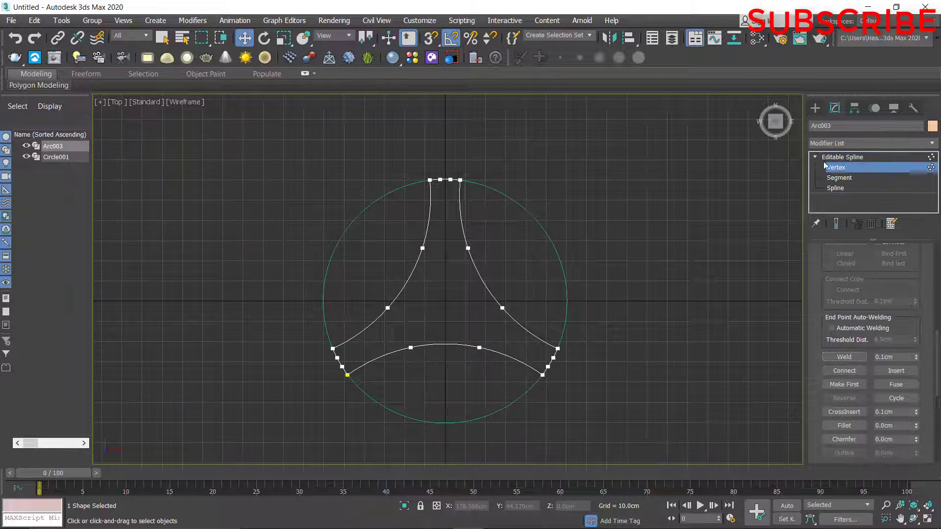
Test the welded three-armed spline with an Extrude modifier in the Perspective view, and remove the modifier again.
click(852, 158)
click(932, 143)
text(ex)
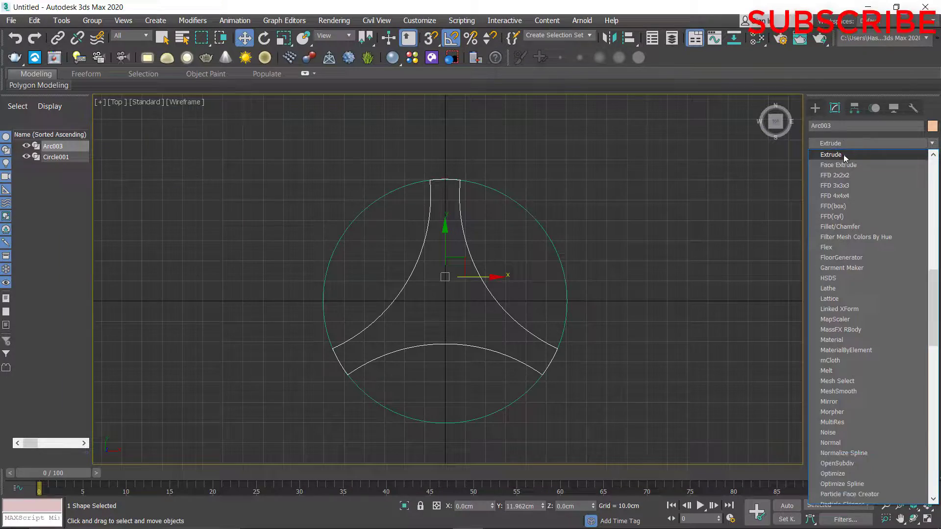
click(844, 155)
key(alt+w)
right_click(656, 407)
key(alt+w)
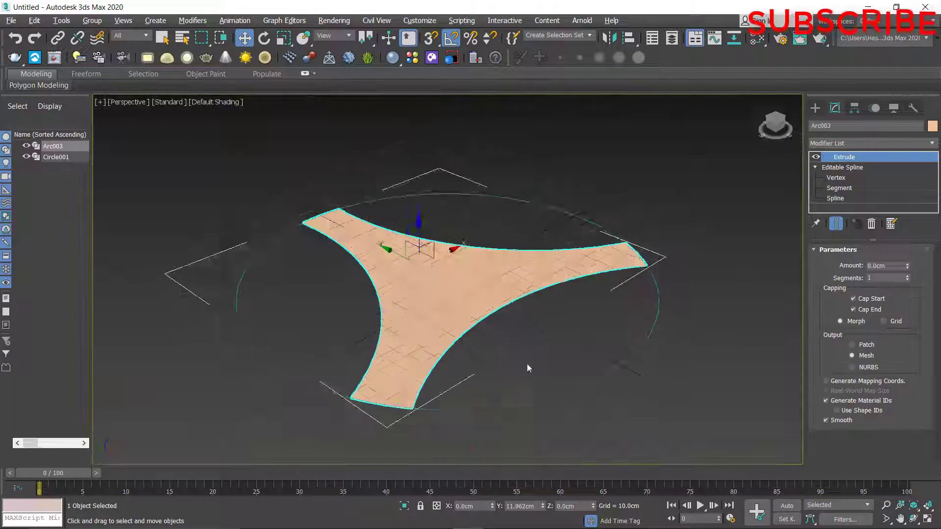
mouse_move(526, 366)
alt+middle_down()
mouse_move(481, 410)
mouse_move(445, 393)
mouse_move(451, 409)
mouse_move(514, 372)
alt+middle_up()
click(871, 223)
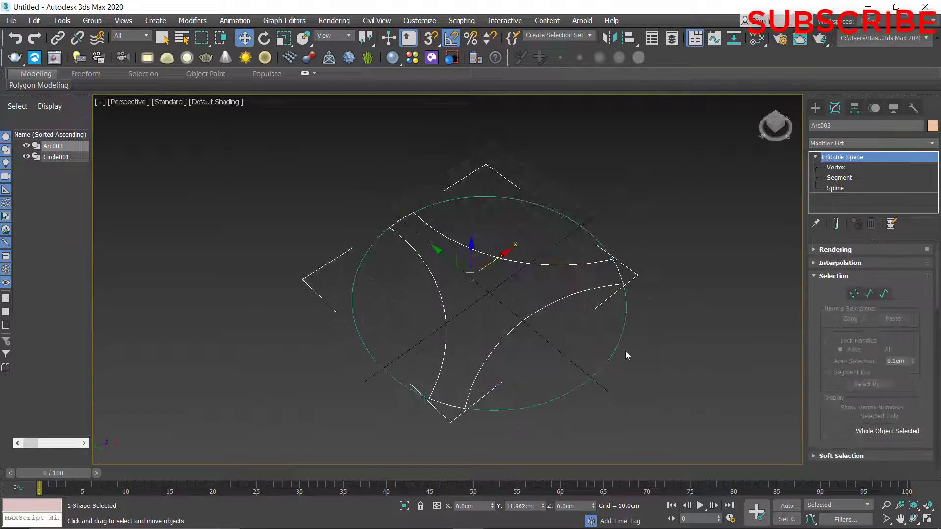
Select the circle and examine in the Top view how it meets the lower-right arm end of the three-armed spline.
alt+middle_drag(625, 351, 571, 347)
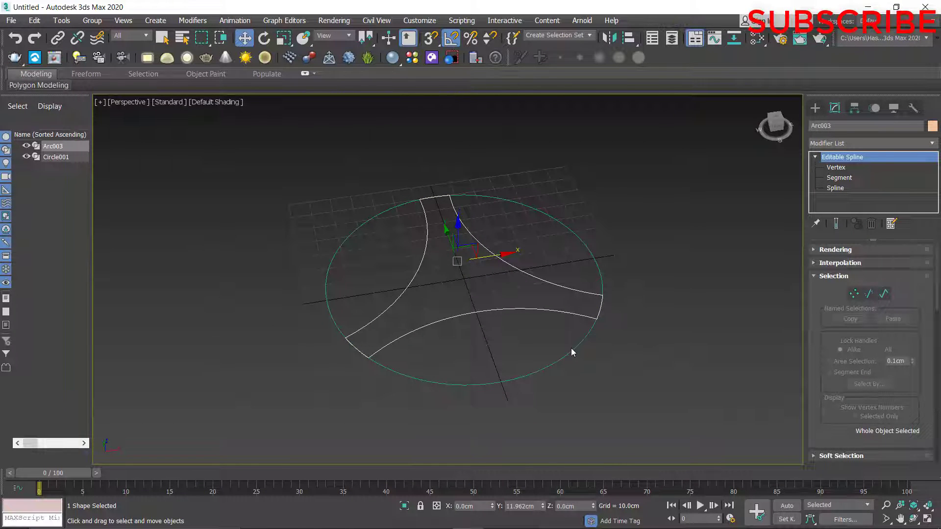
click(545, 367)
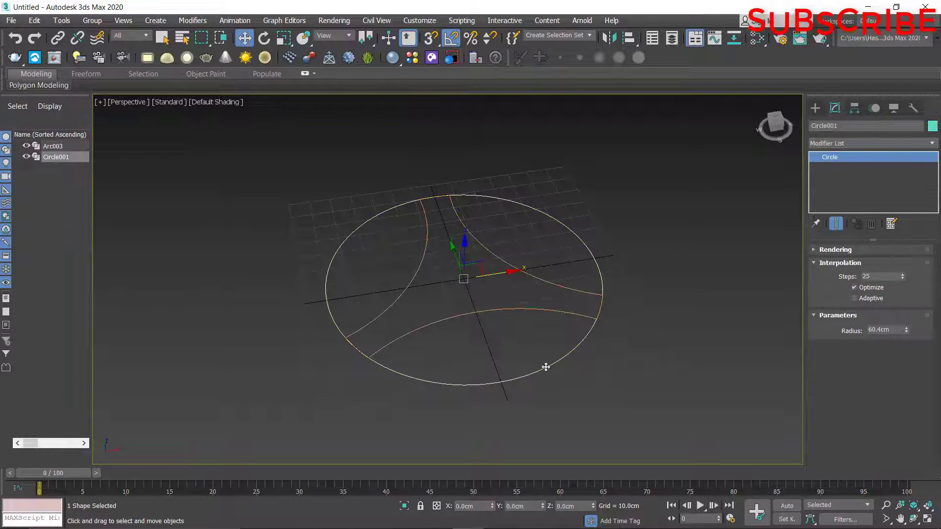
alt+middle_drag(569, 344, 512, 351)
key(alt+w)
middle_click(372, 267)
key(alt+w)
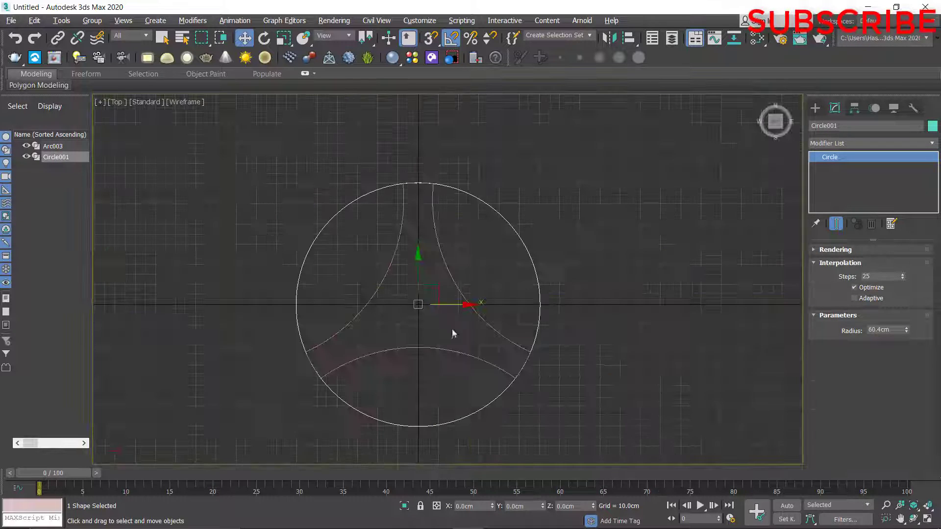
click(542, 324)
click(537, 325)
scroll(485, 420, up, 5)
scroll(561, 305, up, 4)
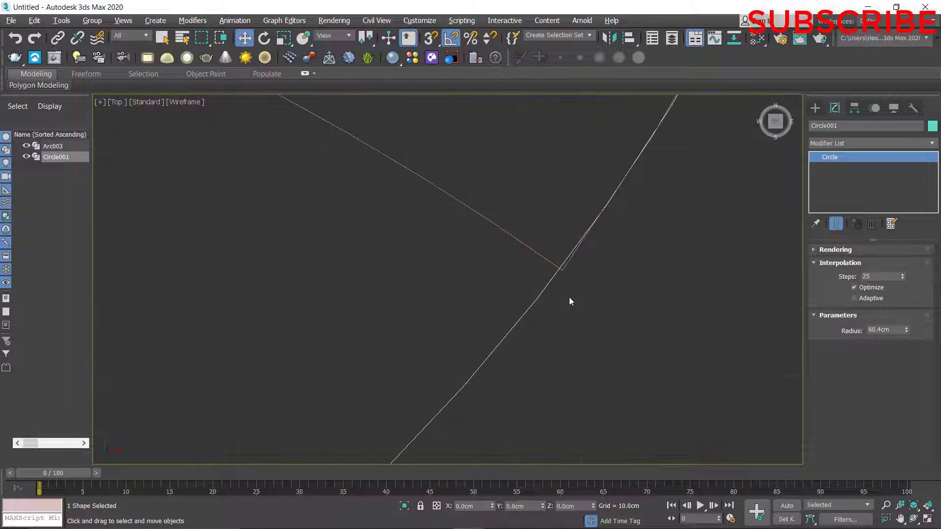
scroll(568, 300, down, 3)
scroll(654, 284, down, 5)
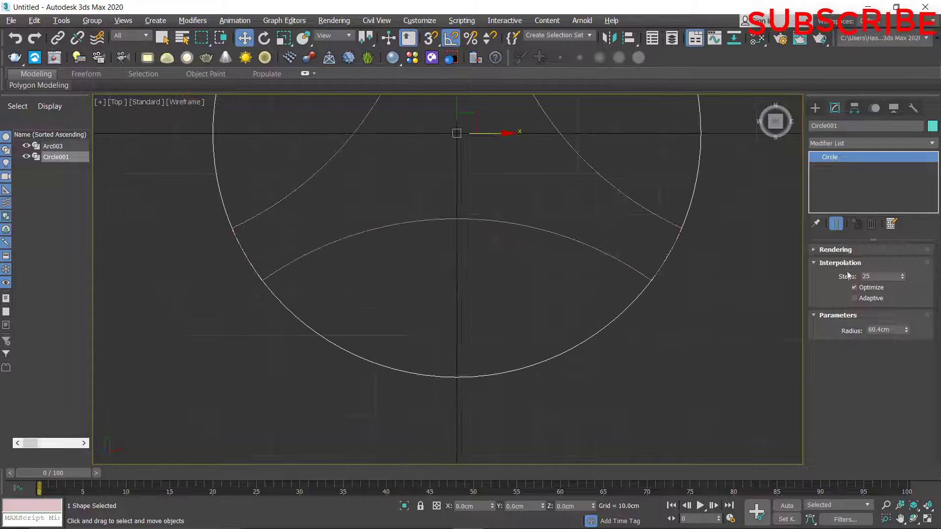
Convert the circle to an Editable Spline.
middle_drag(655, 271, 557, 308)
right_click(525, 346)
mouse_move(542, 478)
click(681, 480)
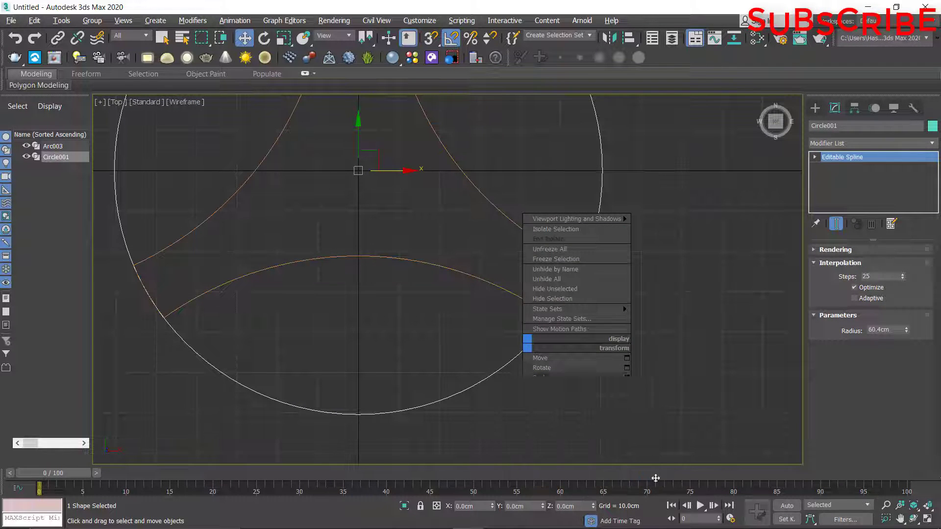
Outline the circle inward by 27 cm at spline level to form a concentric inner circle, and return to object level.
click(884, 293)
scroll(607, 343, down, 3)
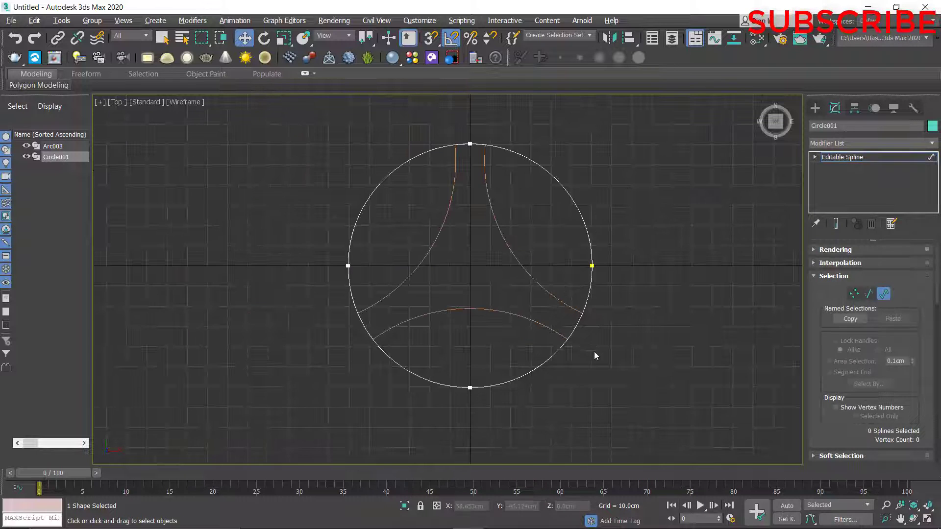
scroll(836, 421, down, 3)
scroll(841, 417, down, 5)
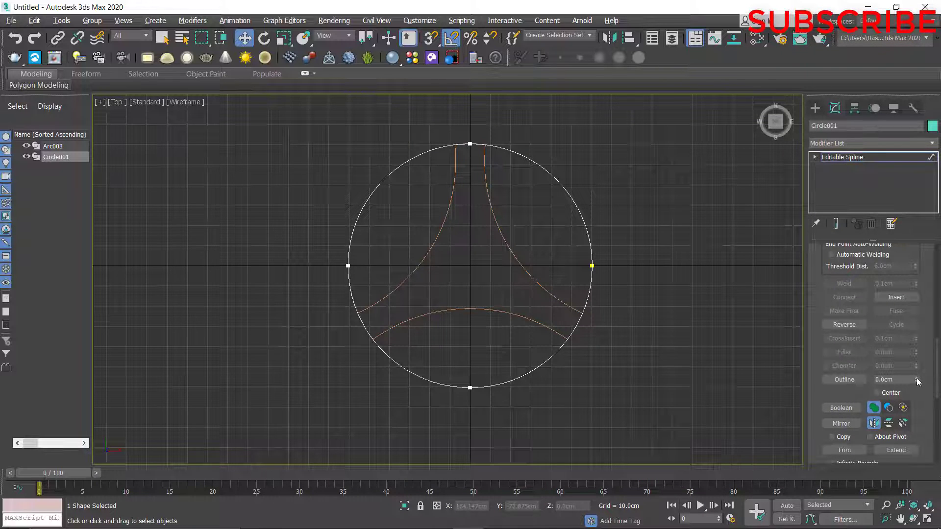
drag(916, 379, 891, 245)
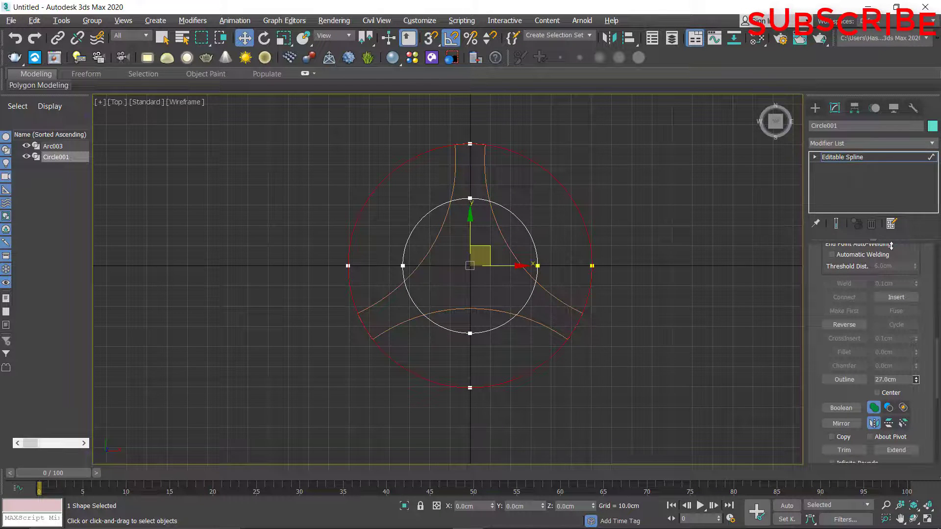
key(alt+w)
right_click(628, 410)
key(alt+w)
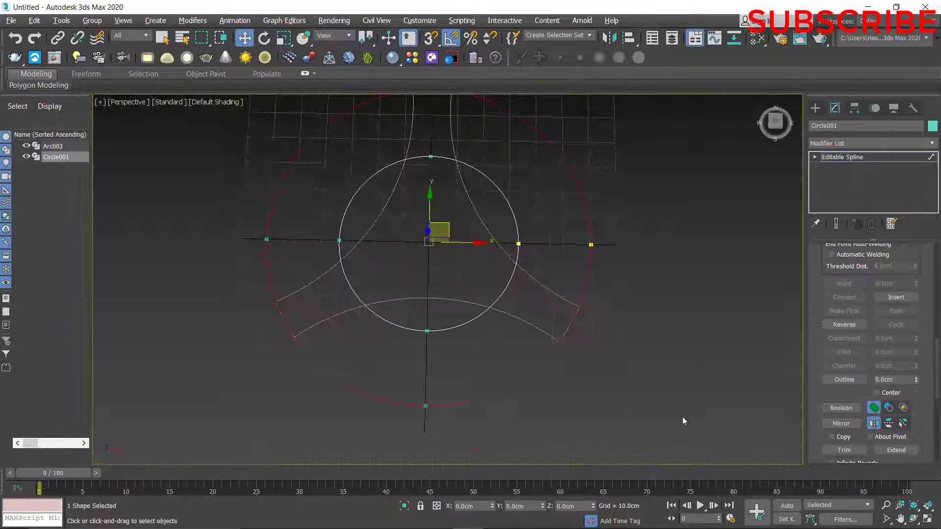
click(815, 158)
click(842, 157)
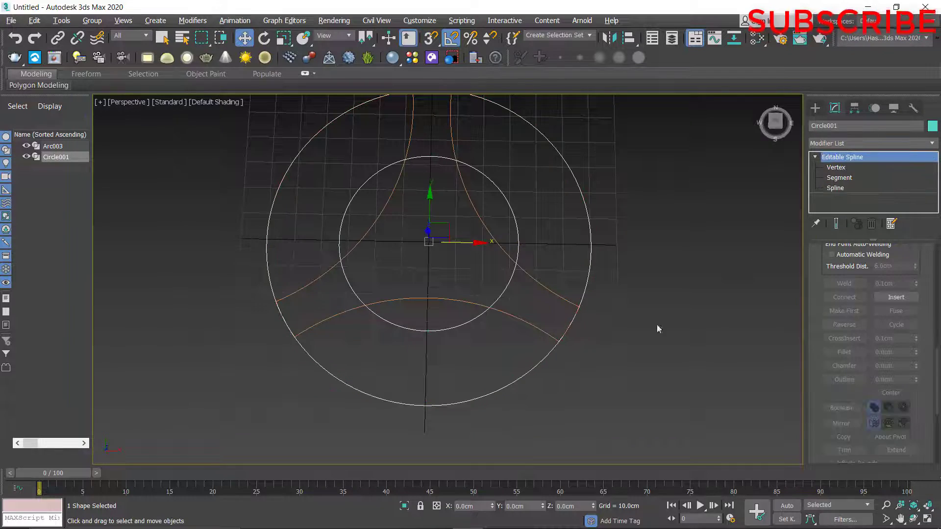
Delete the upper-half segments of both the outer and inner circles, leaving two lower half circles.
alt+middle_drag(465, 389, 455, 360)
key(1)
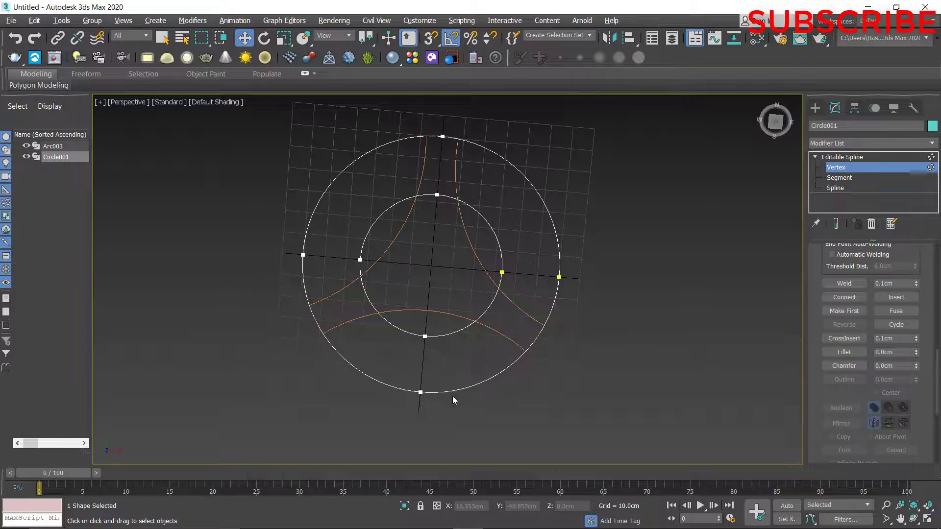
alt+middle_drag(470, 429, 490, 377)
scroll(479, 407, up, 2)
mouse_move(491, 378)
middle_down()
mouse_move(491, 351)
mouse_move(488, 375)
middle_up()
middle_drag(488, 375, 499, 346)
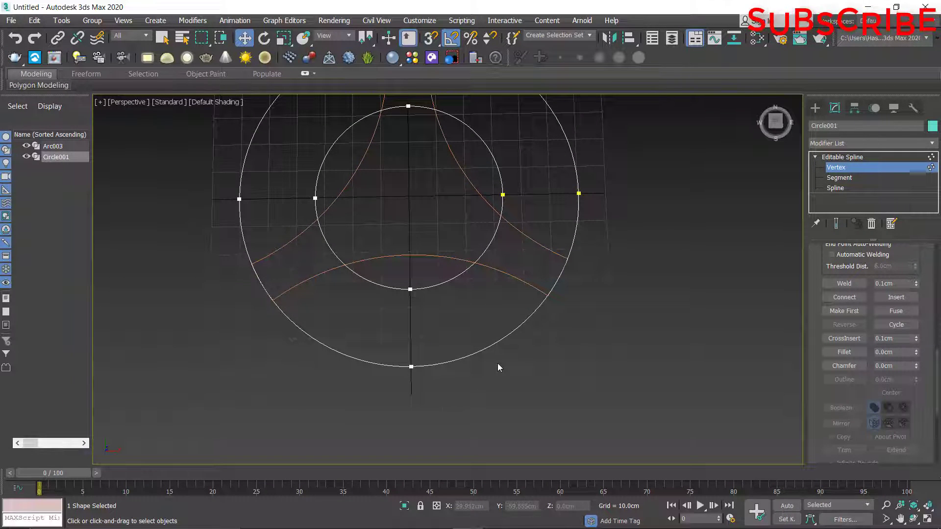
alt+middle_drag(498, 364, 445, 250)
key(2)
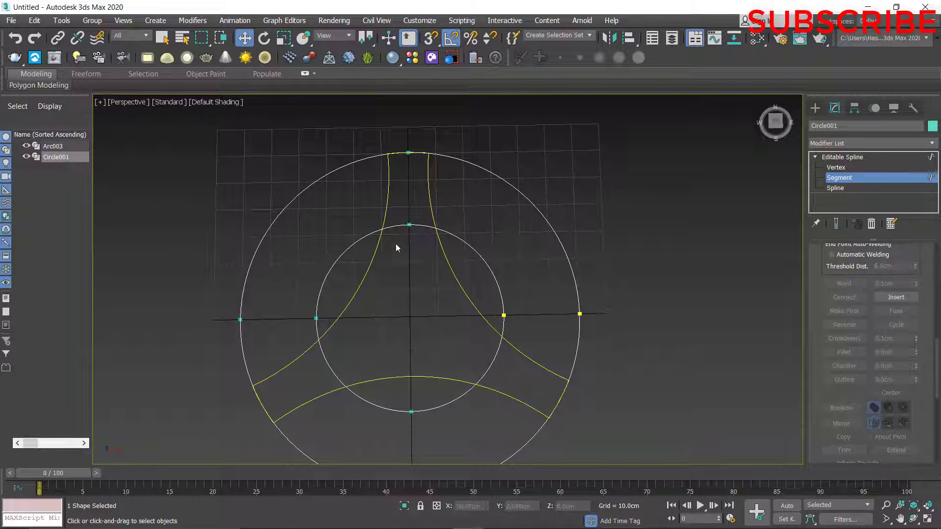
drag(529, 249, 549, 271)
middle_drag(517, 327, 517, 281)
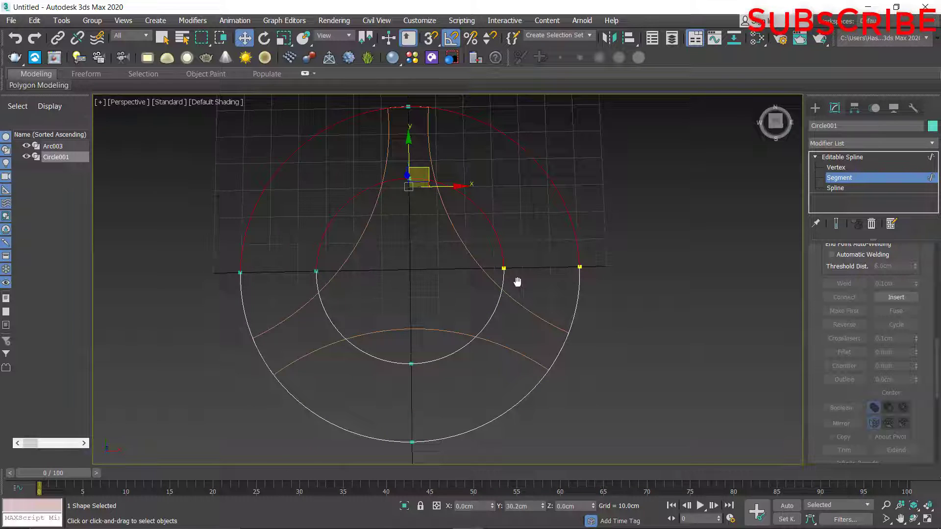
key(Delete)
middle_drag(513, 316, 513, 289)
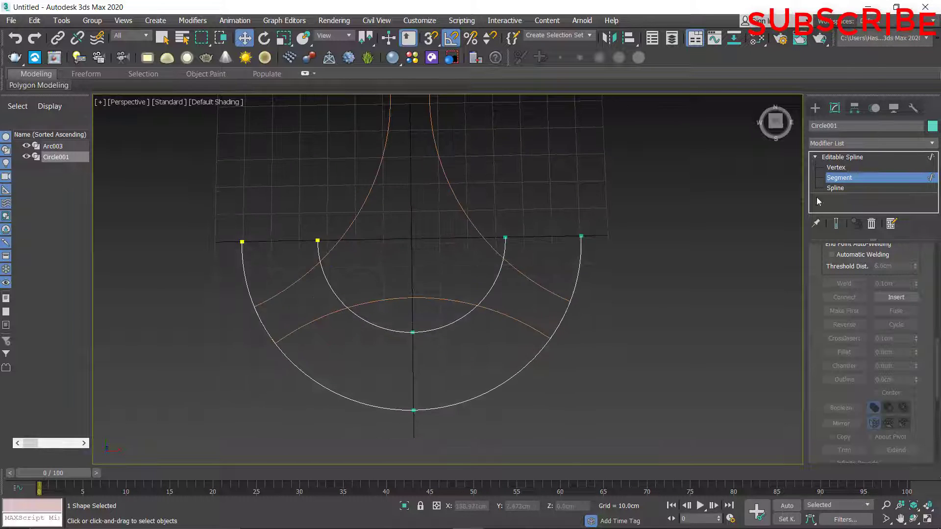
Refine the two half circles in the Top view with four vertices where they meet the lower arc of the three-armed spline.
key(1)
key(t)
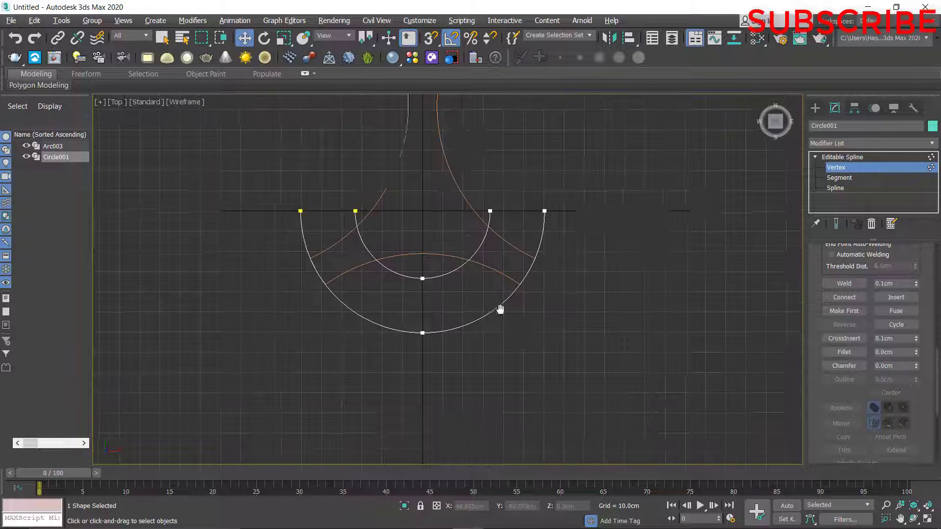
scroll(501, 242, up, 8)
scroll(507, 268, up, 4)
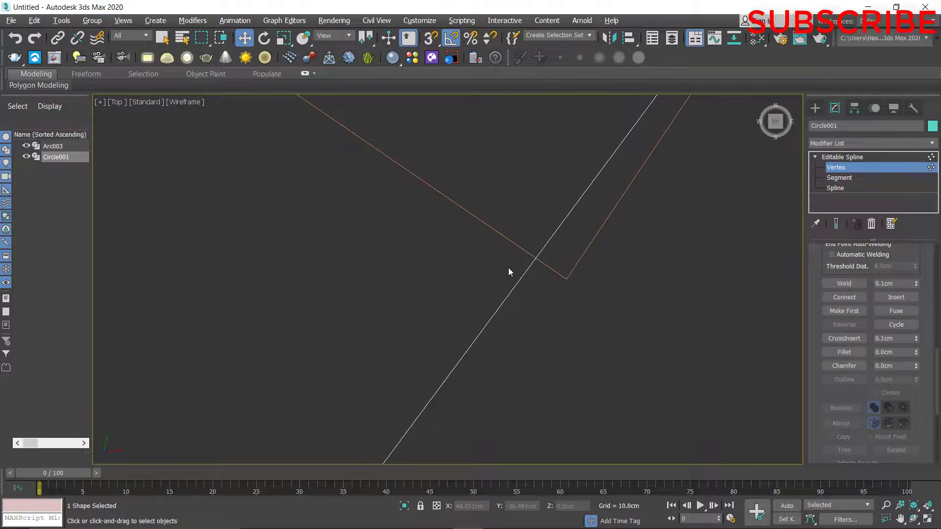
right_click(508, 268)
click(483, 317)
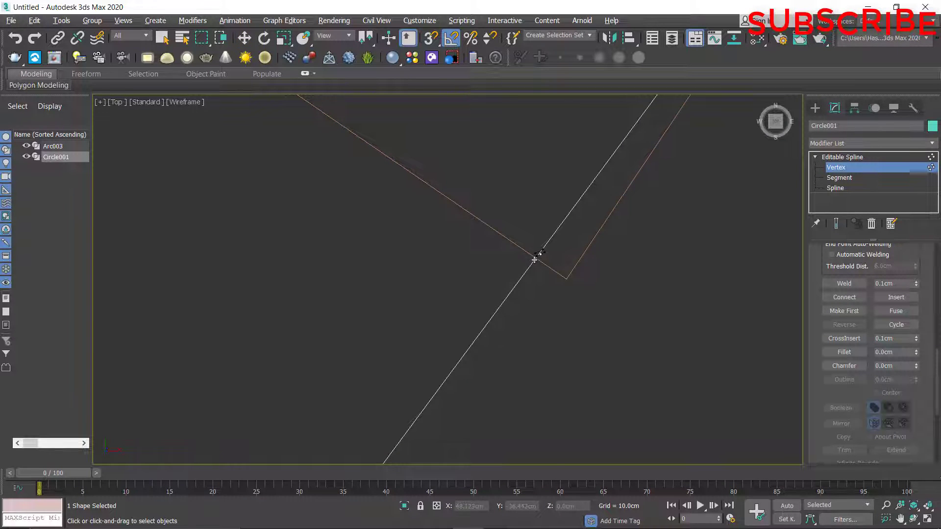
scroll(534, 259, down, 6)
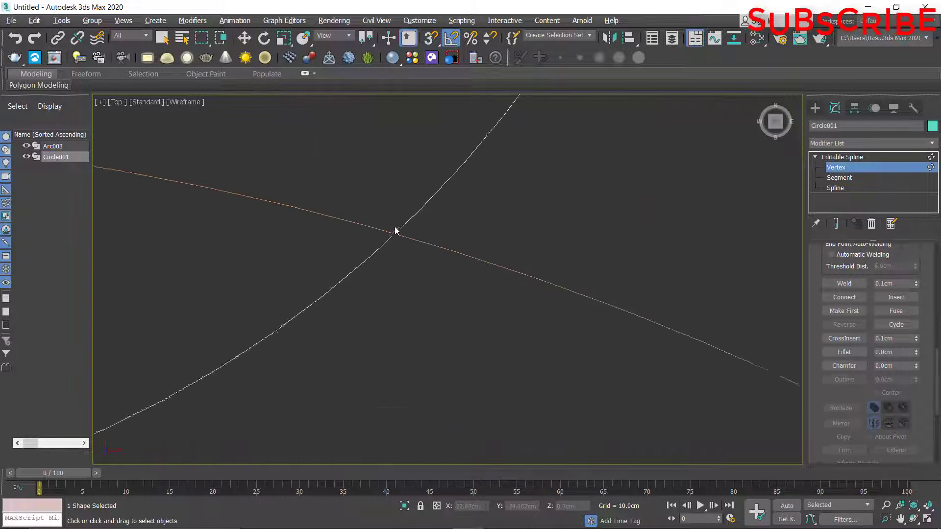
scroll(395, 230, up, 4)
scroll(419, 258, down, 5)
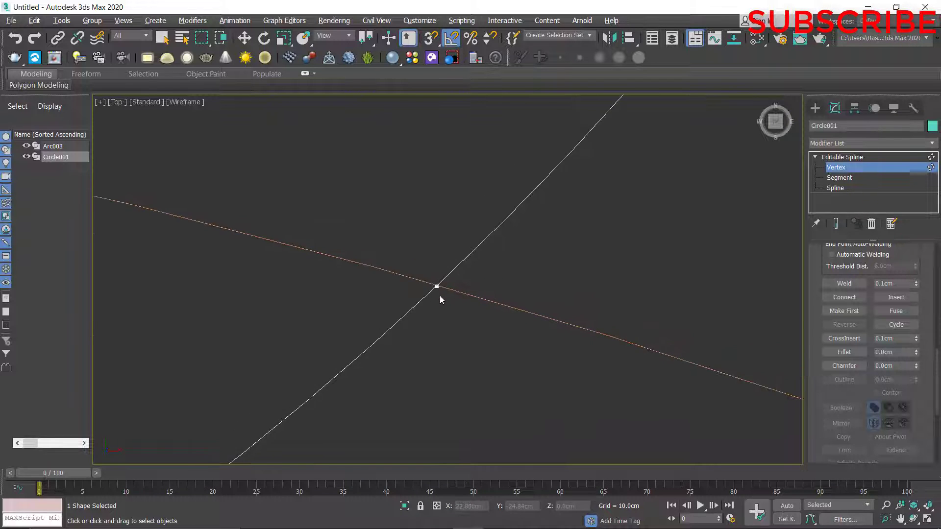
scroll(370, 336, up, 5)
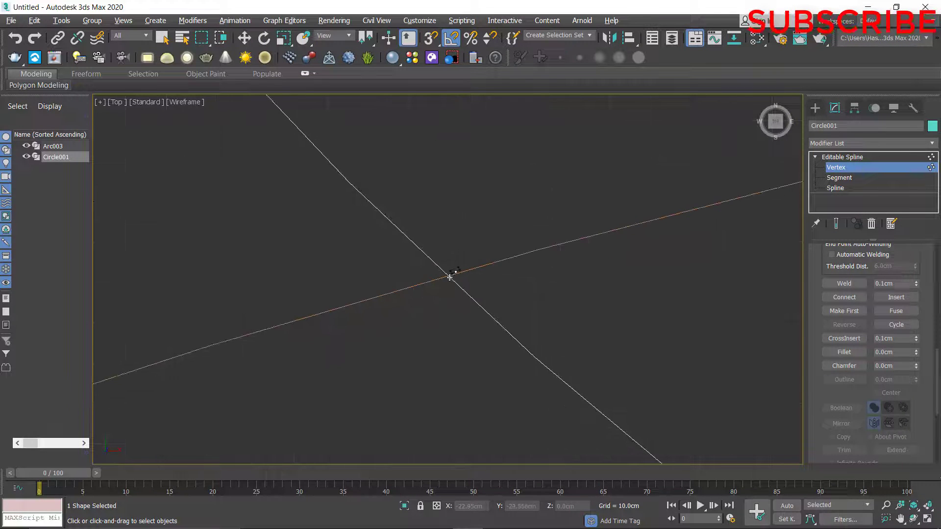
scroll(489, 268, down, 5)
scroll(398, 267, up, 6)
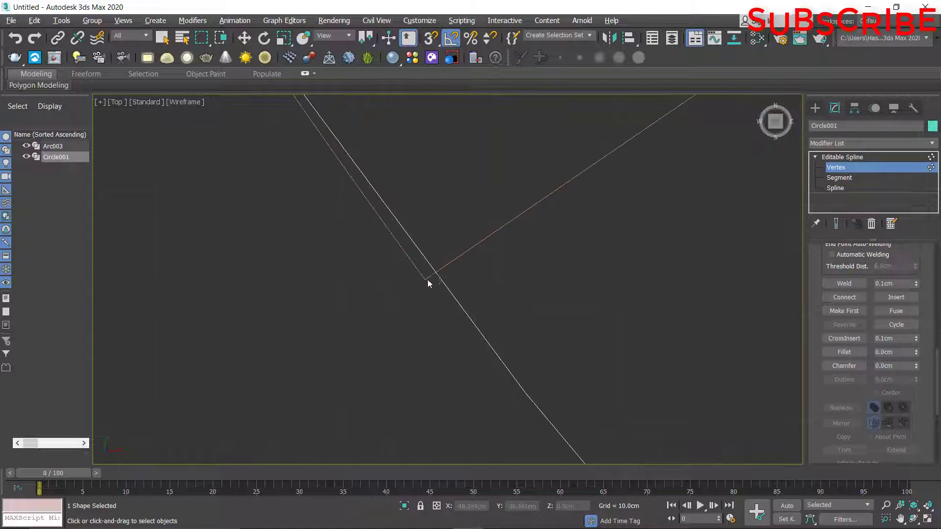
click(436, 274)
scroll(466, 295, down, 6)
middle_drag(529, 292, 425, 293)
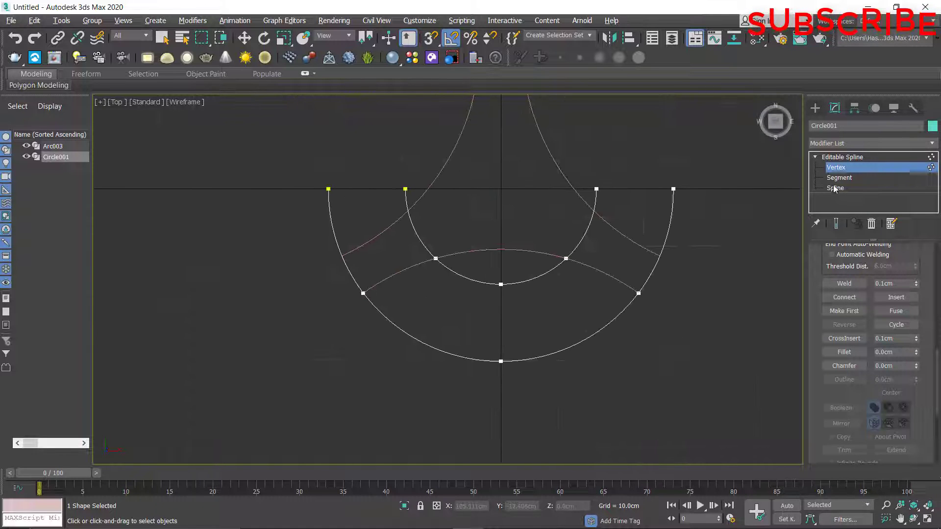
Delete the half-circle segments that extend above the four refined vertices.
click(834, 178)
key(w)
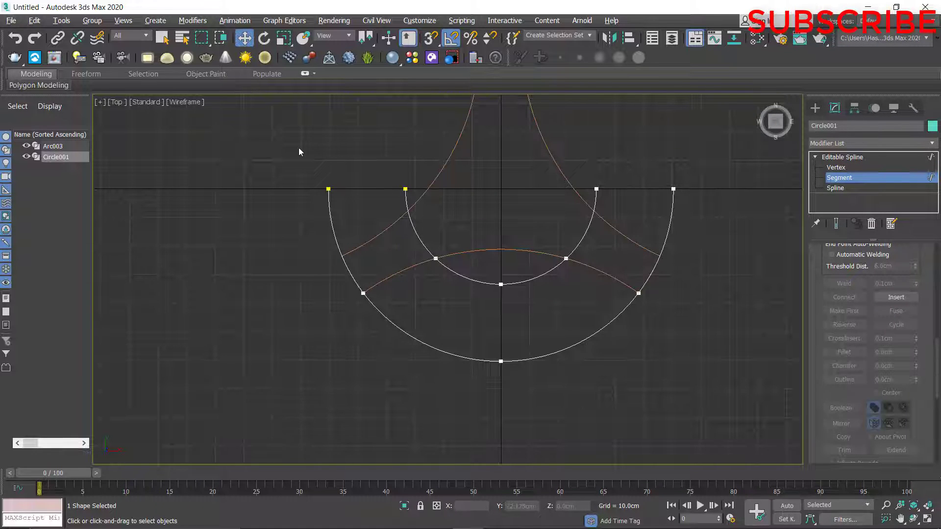
drag(298, 147, 746, 241)
key(Delete)
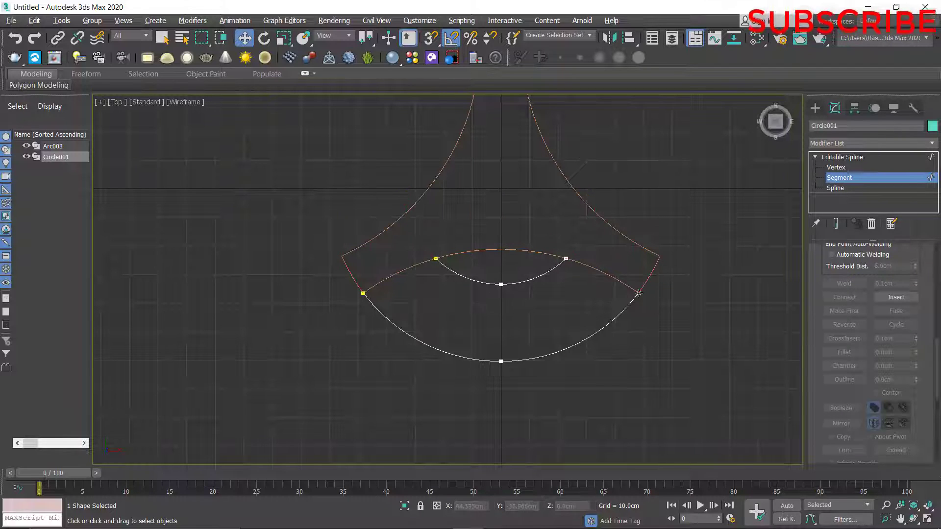
Move the outer arc's right end vertex onto the lower-right arm corner, at about X 48.2 cm, Y -36.5 cm.
click(836, 167)
scroll(637, 306, up, 8)
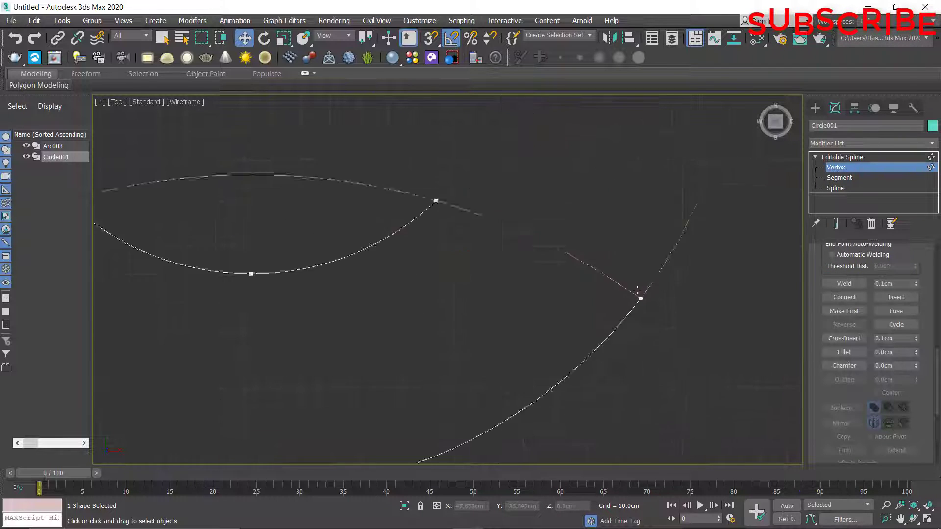
scroll(630, 318, down, 5)
scroll(627, 328, up, 6)
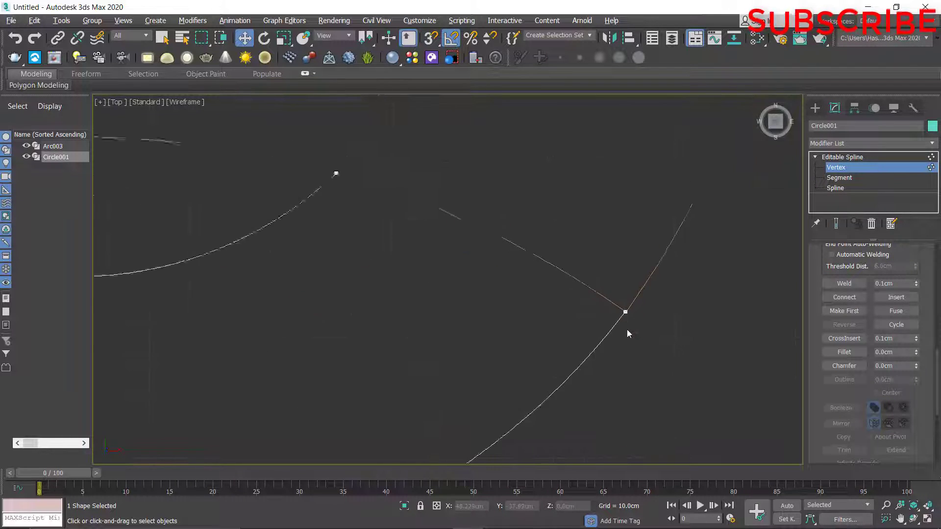
click(574, 237)
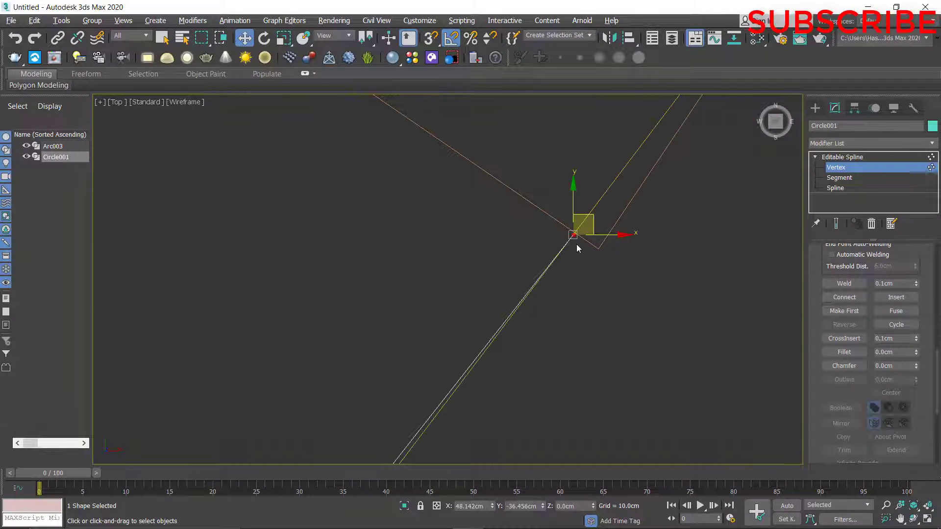
drag(593, 218, 616, 233)
scroll(427, 245, down, 10)
middle_drag(395, 130, 477, 314)
scroll(475, 313, up, 8)
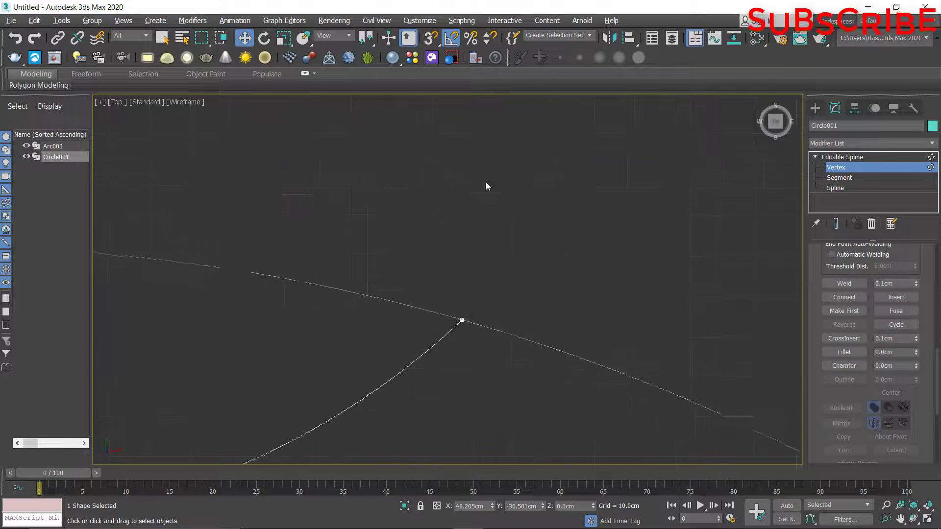
Move the outer arc's left end vertex onto the lower-left arm corner, at about X -48.2 cm, Y -36.5 cm.
scroll(462, 318, down, 8)
middle_drag(327, 274, 673, 127)
scroll(229, 267, up, 10)
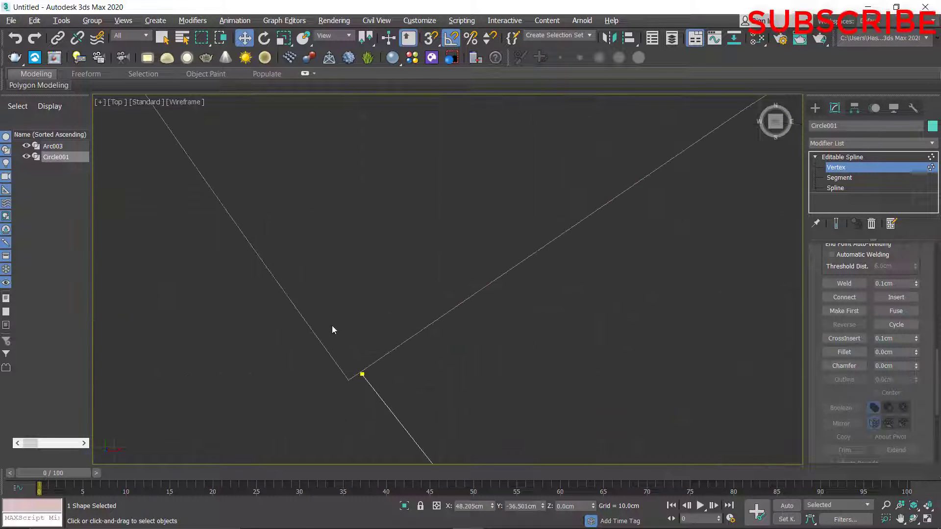
scroll(354, 374, up, 4)
middle_drag(354, 373, 389, 234)
click(407, 233)
drag(426, 220, 393, 236)
middle_drag(456, 250, 357, 208)
scroll(404, 224, down, 12)
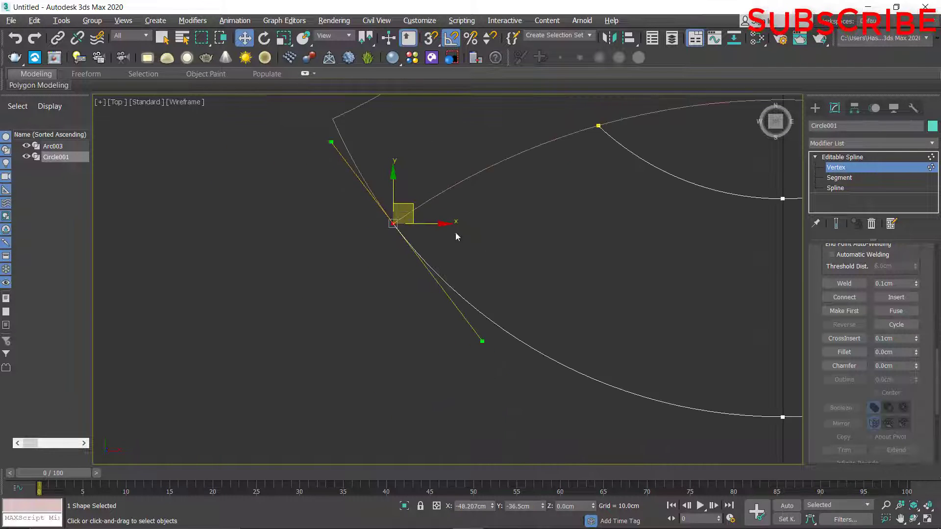
Draw an arc from the inner arc's right end to the outer arc's right end, bulging along the three-armed spline, radius about 85.5 cm.
click(836, 168)
middle_drag(526, 242, 483, 287)
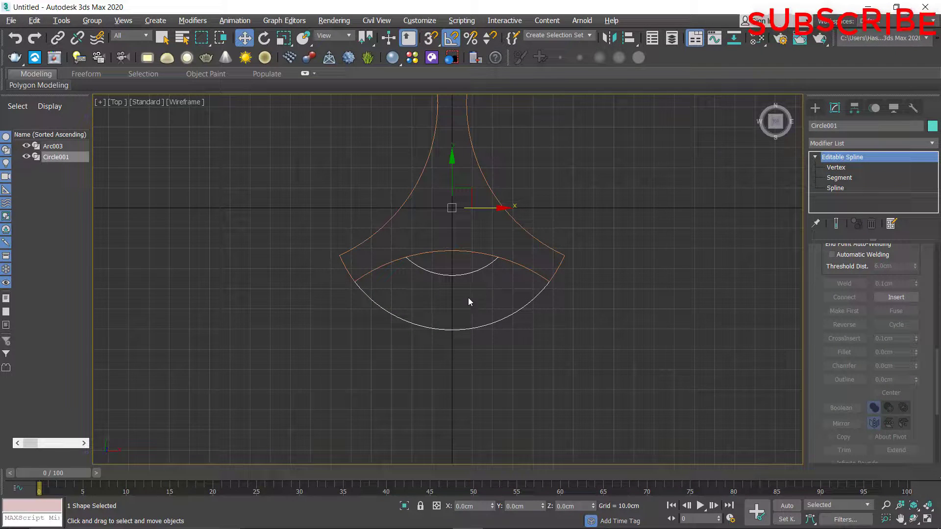
scroll(490, 301, up, 2)
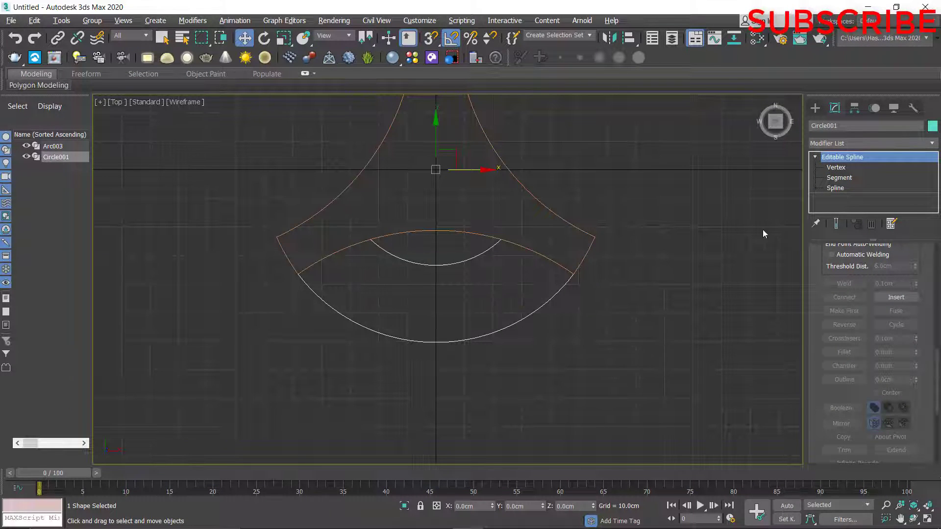
click(817, 108)
click(843, 214)
scroll(537, 265, up, 5)
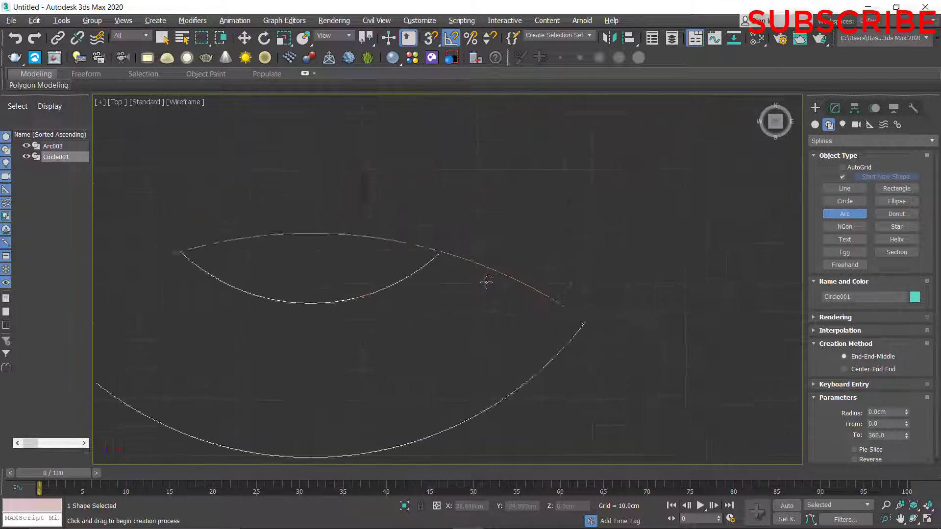
middle_drag(485, 279, 443, 322)
scroll(504, 337, up, 2)
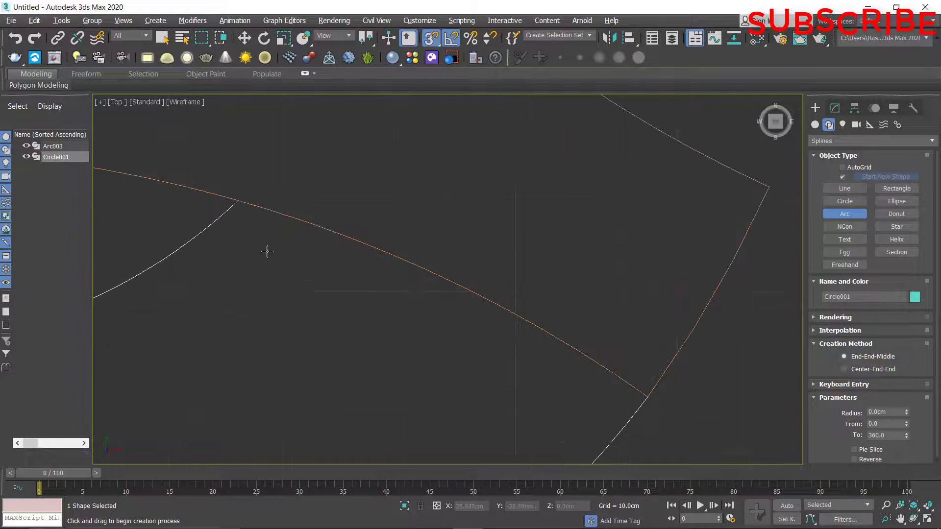
drag(237, 201, 647, 397)
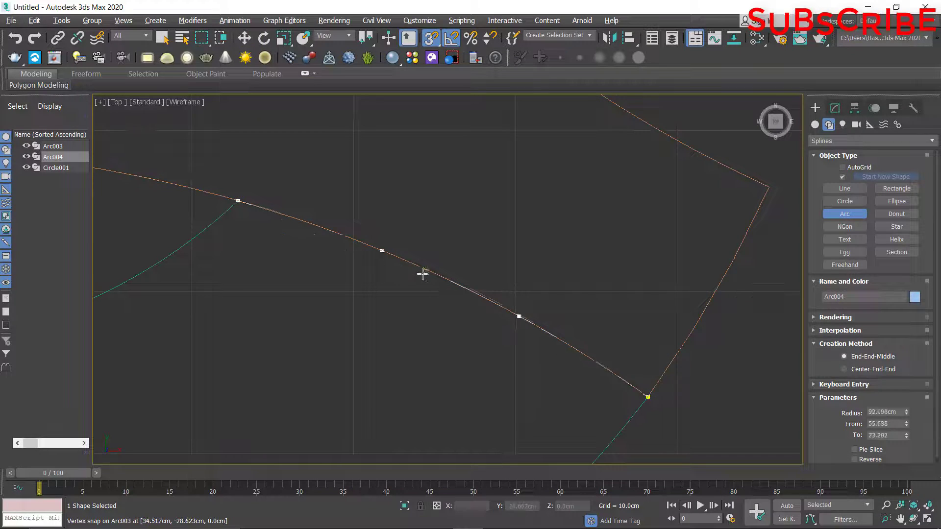
key(s)
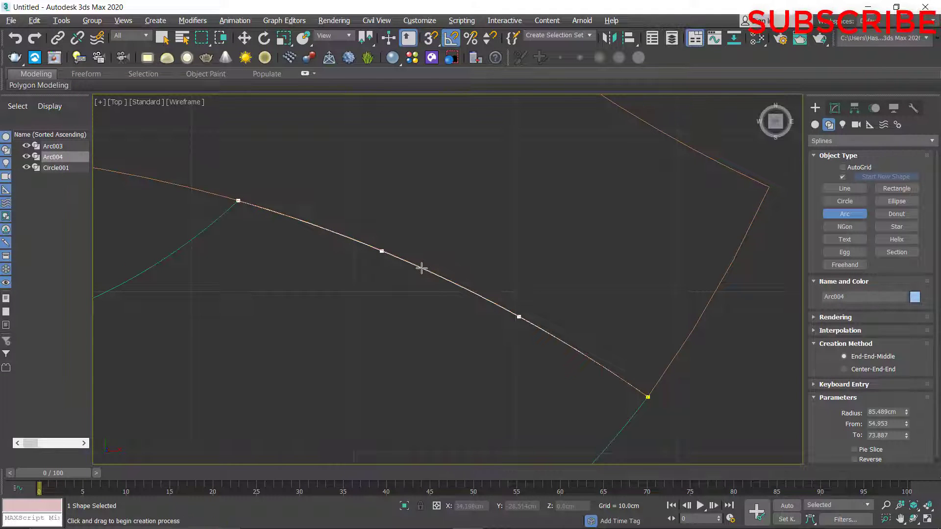
click(421, 268)
Draw a matching arc from the outer arc's left end to the inner arc's left end along the three-armed spline.
scroll(505, 252, down, 7)
scroll(431, 250, up, 7)
middle_drag(499, 247, 425, 350)
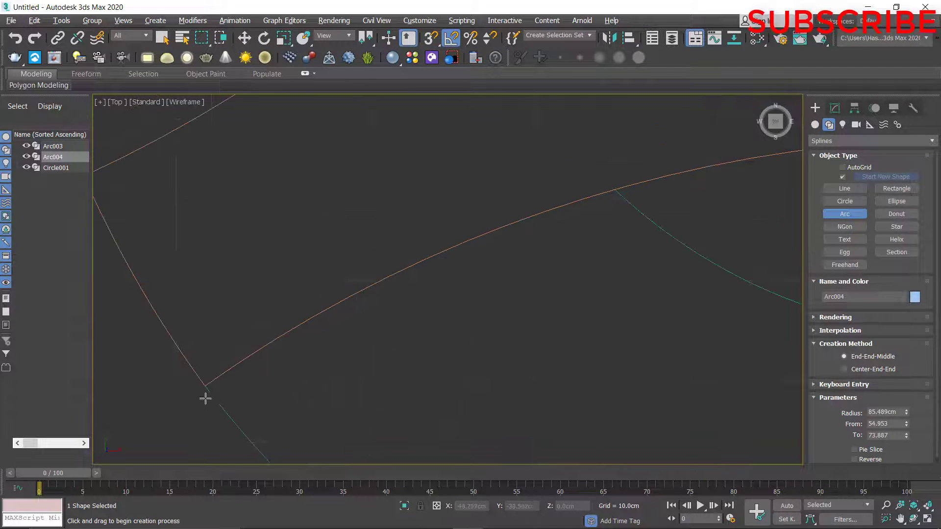
key(s)
drag(206, 387, 614, 190)
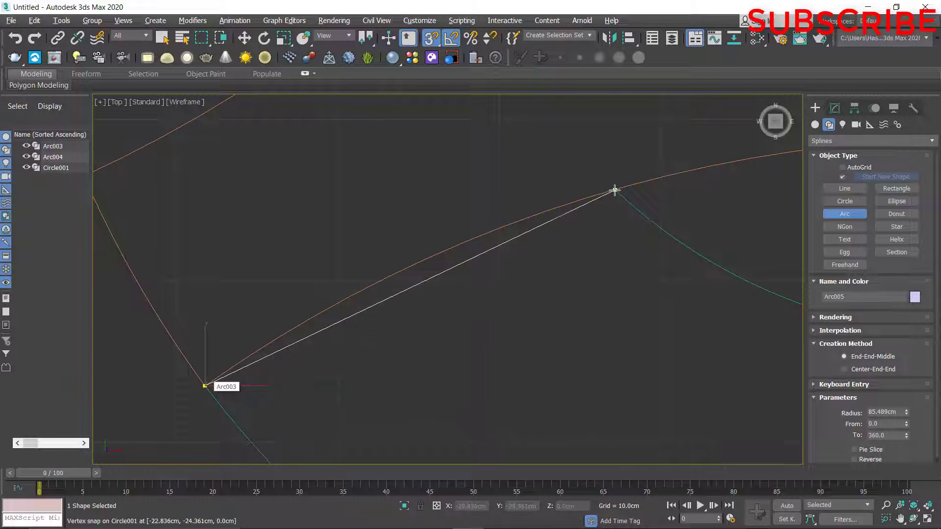
click(432, 255)
right_click(443, 275)
middle_drag(520, 335, 443, 301)
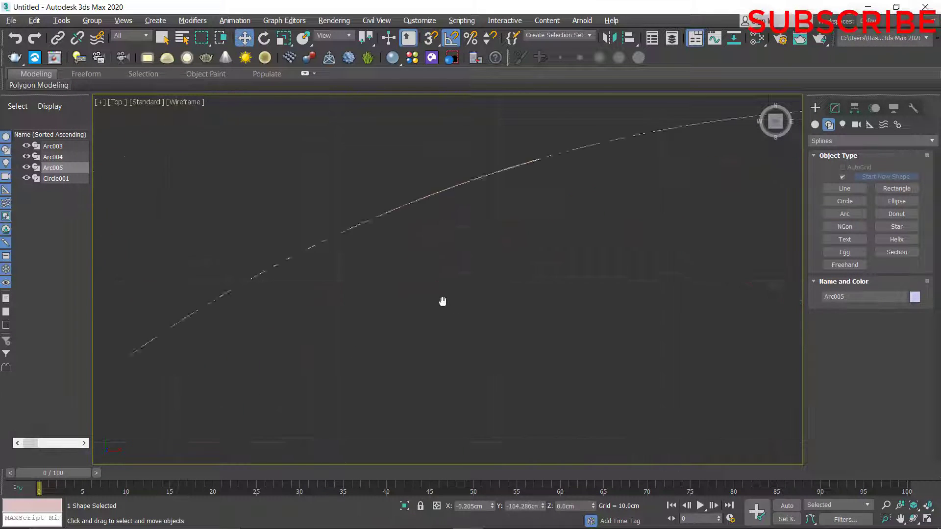
scroll(441, 301, down, 2)
key(s)
scroll(509, 324, down, 5)
Attach the two new connecting arcs to the spline of the inner and outer circle arcs.
click(598, 418)
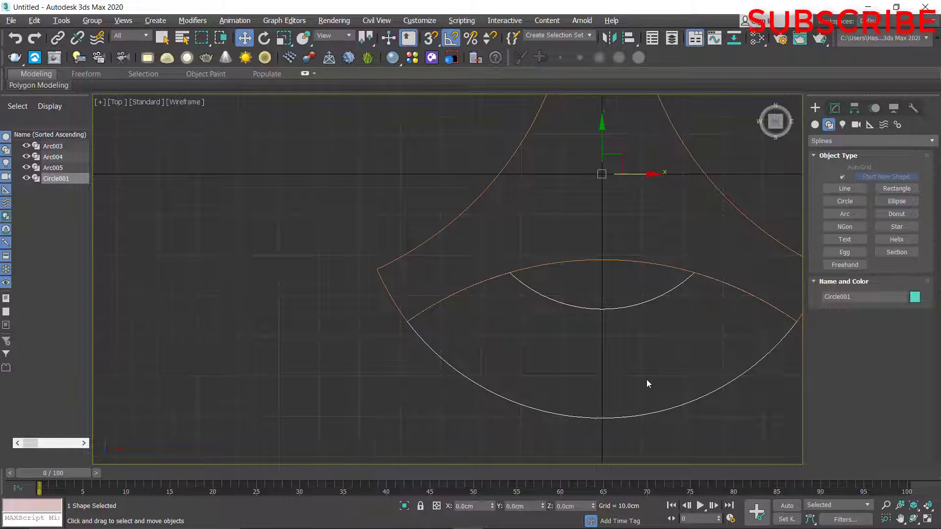
middle_drag(647, 384, 540, 367)
click(834, 108)
scroll(848, 368, down, 5)
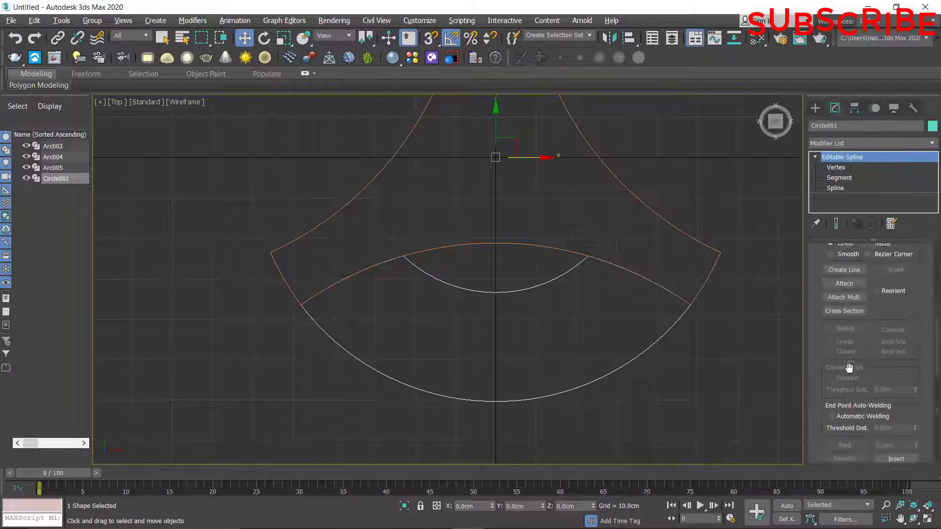
scroll(849, 369, up, 2)
click(843, 371)
click(661, 292)
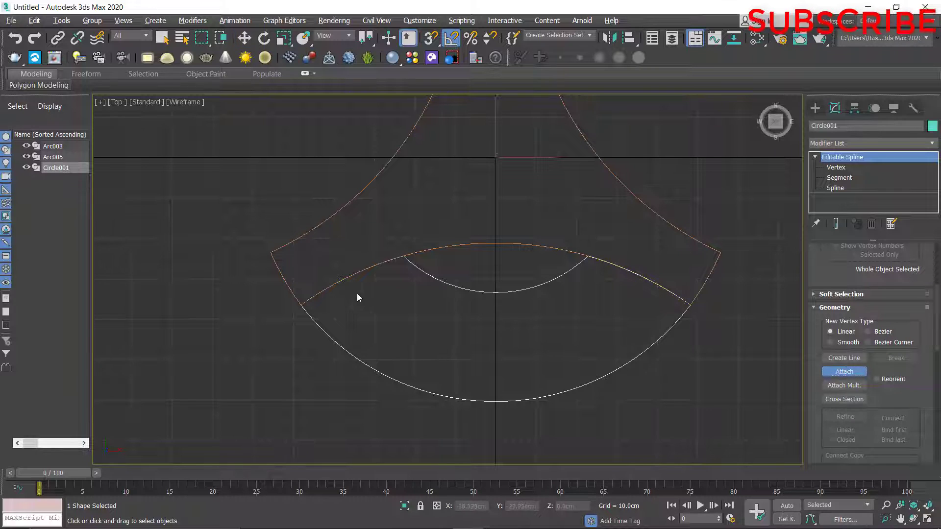
click(348, 278)
key(w)
Weld all vertices of the combined lower segment with a 0.1 cm threshold to close its outline.
click(836, 167)
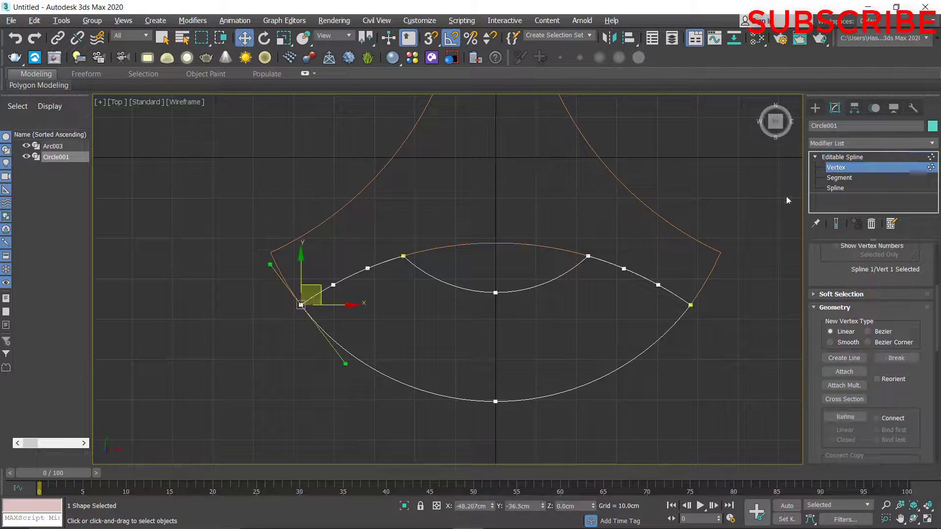
scroll(490, 295, down, 5)
drag(336, 268, 336, 268)
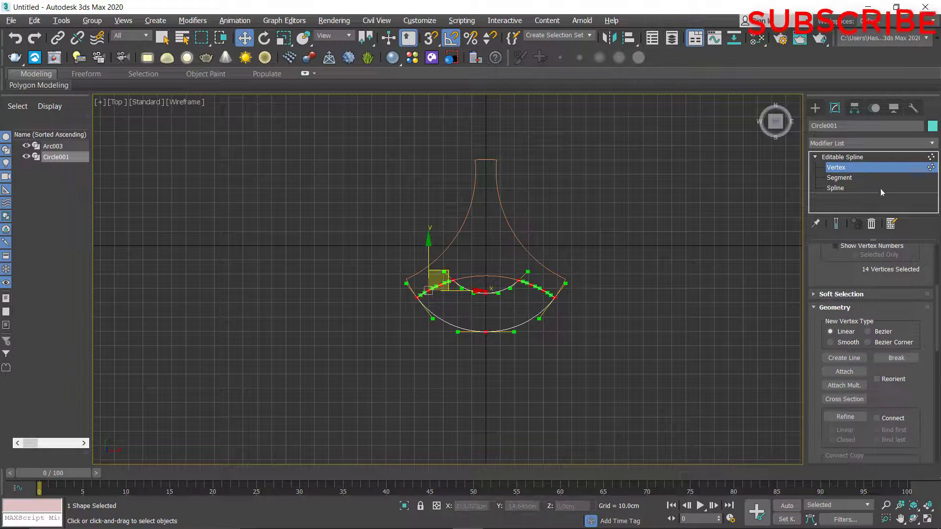
scroll(877, 343, down, 4)
click(855, 387)
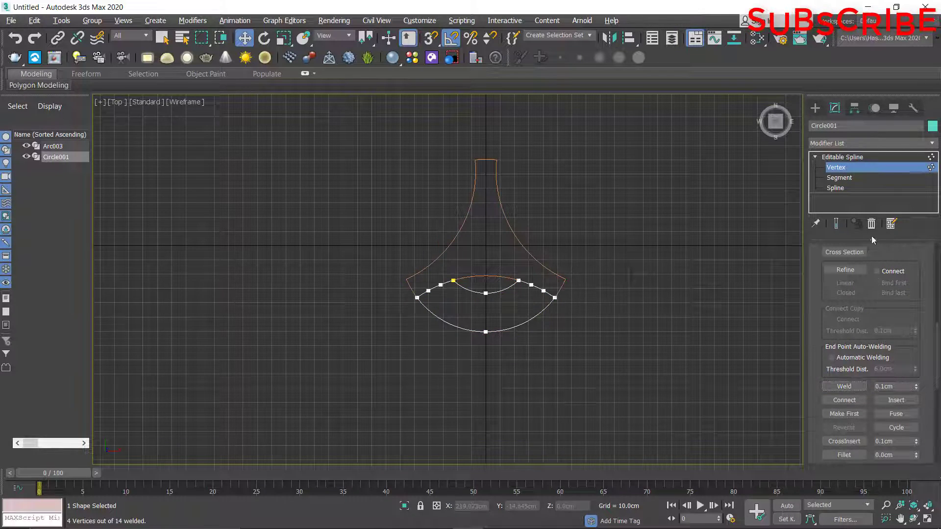
click(837, 171)
Test the welded segment for a closed outline in Perspective with an Extrude modifier, and delete the modifier.
key(alt+w)
middle_click(652, 384)
scroll(680, 382, up, 1)
key(alt+w)
key(alt+w)
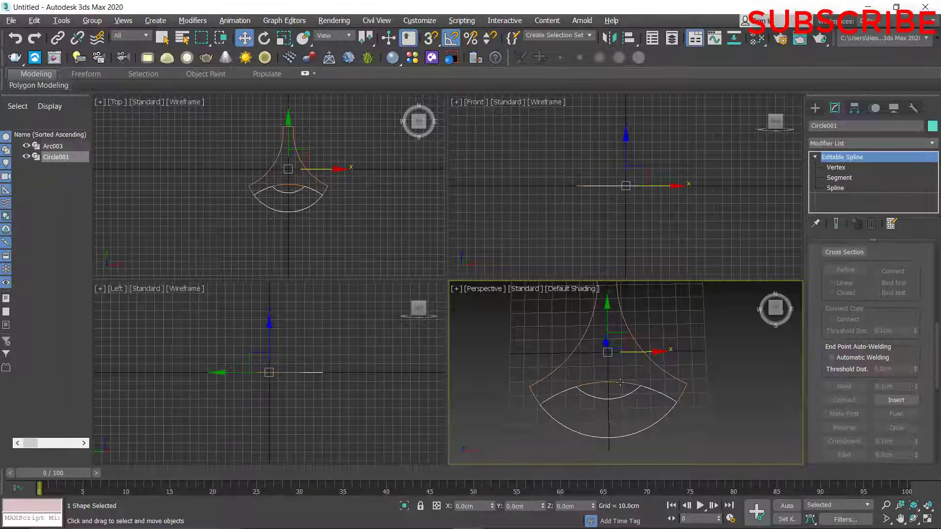
key(alt+w)
alt+middle_drag(512, 355, 565, 332)
click(931, 144)
text(ex)
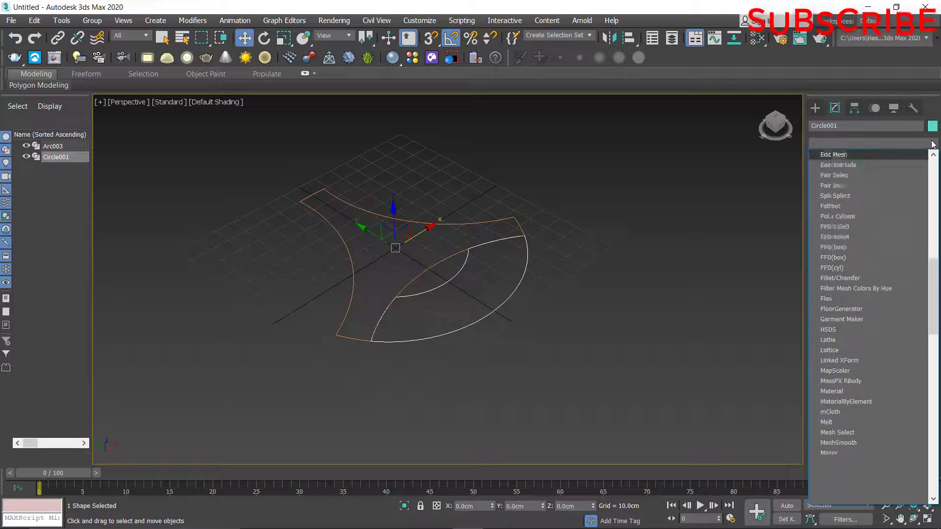
click(848, 155)
alt+middle_drag(544, 365, 470, 381)
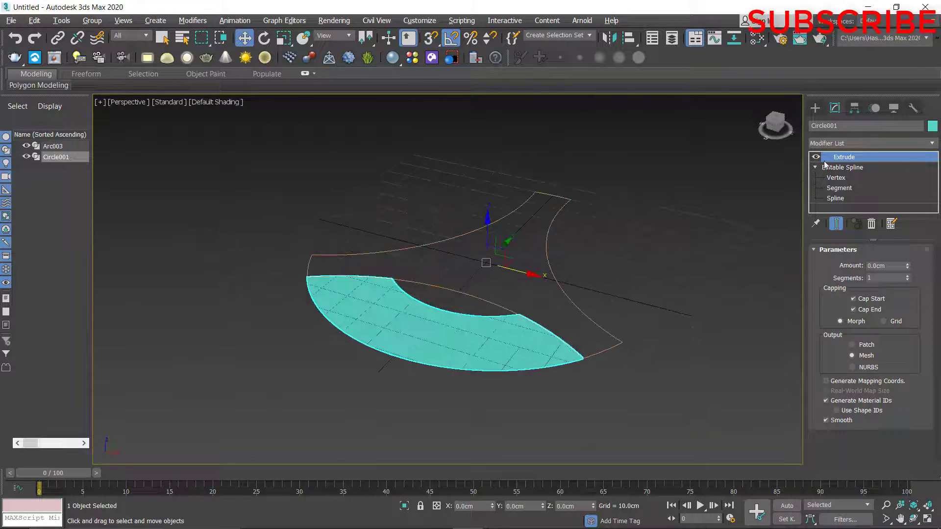
click(871, 224)
alt+middle_drag(546, 321, 492, 397)
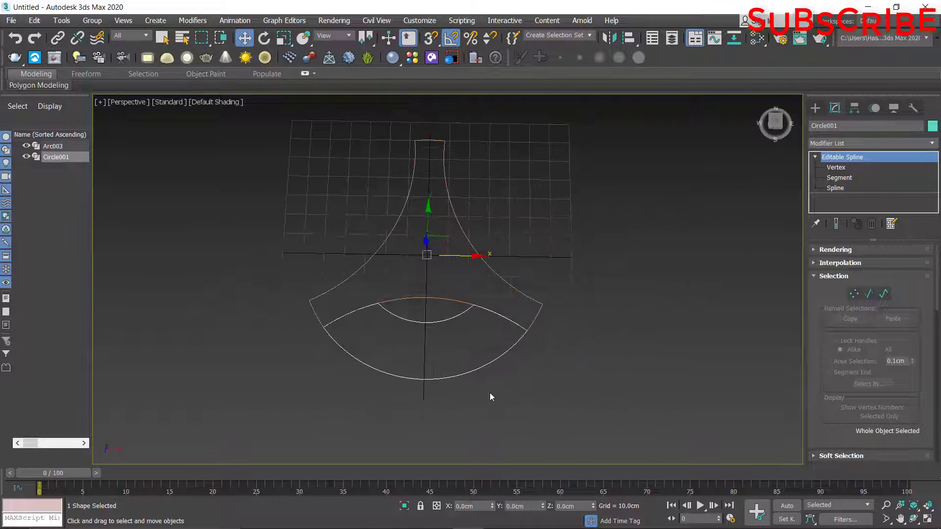
Make two copies of the closed segment in the Top view, rotated in 120-degree increments about the centre, to fill the other gaps.
key(alt+w)
middle_click(422, 264)
key(alt+w)
key(e)
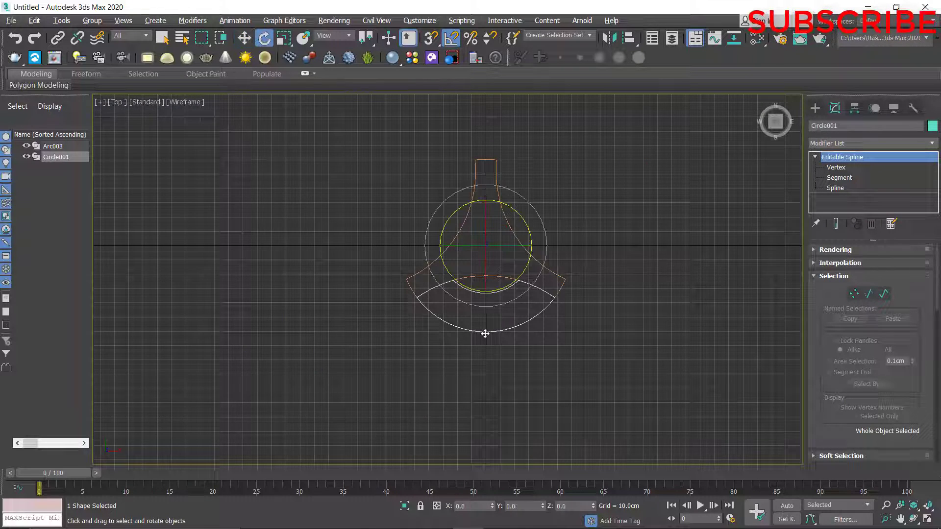
middle_drag(489, 335, 428, 374)
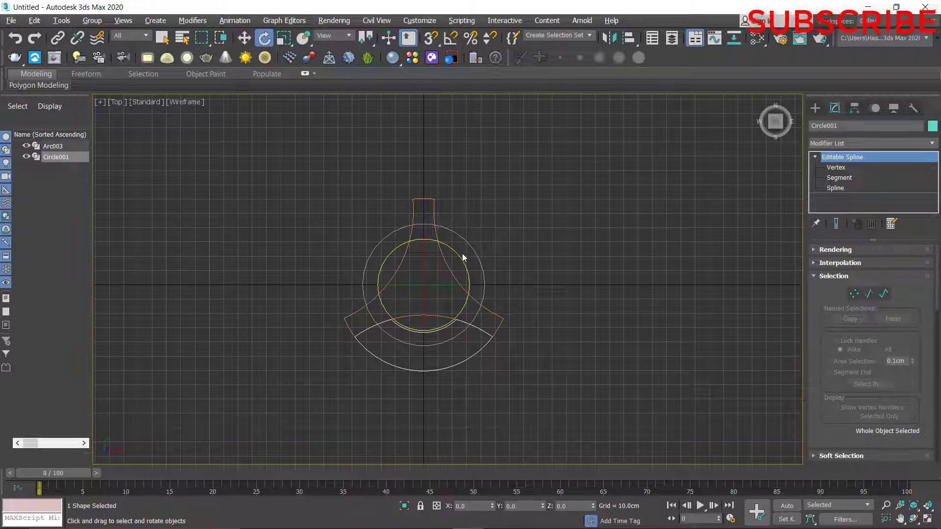
drag(460, 258, 426, 208)
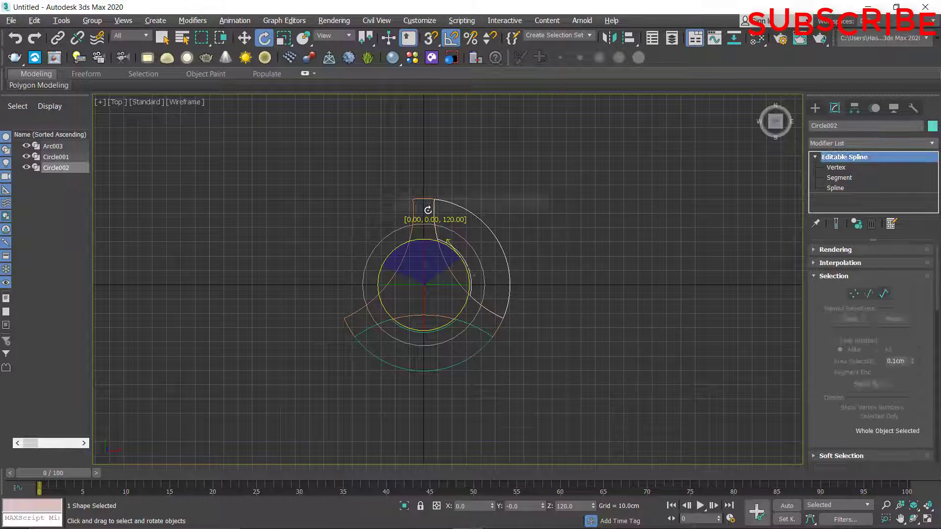
click(472, 321)
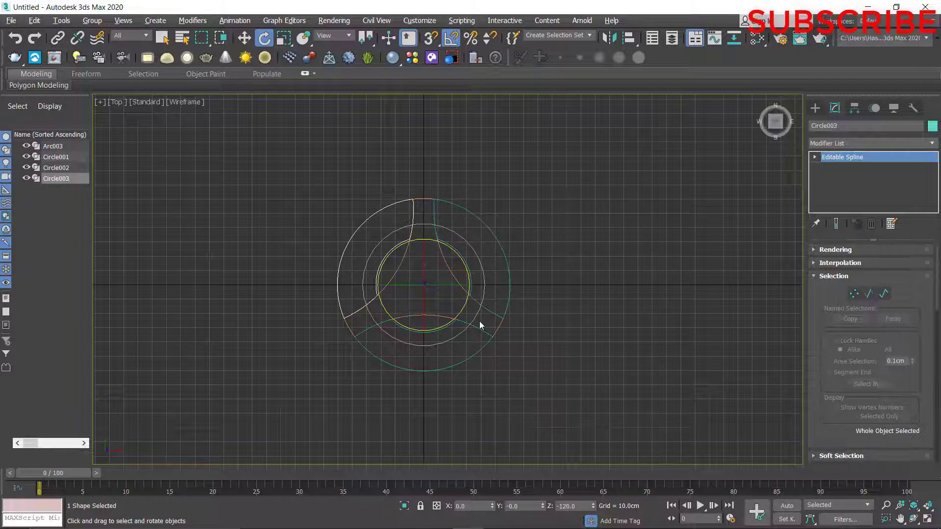
scroll(404, 205, up, 5)
scroll(404, 209, up, 2)
scroll(467, 273, down, 10)
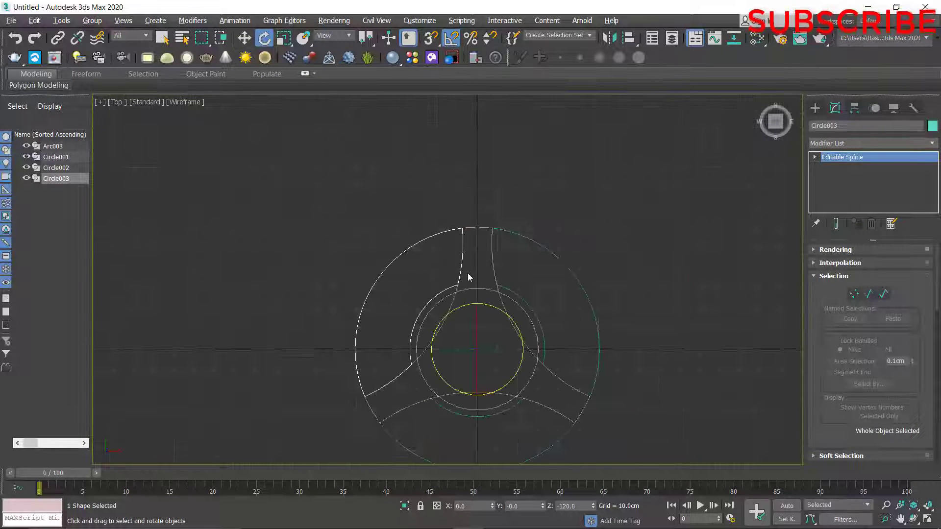
Attach the other two curved segments to the last rotated copy to form a single spline object.
key(alt+w)
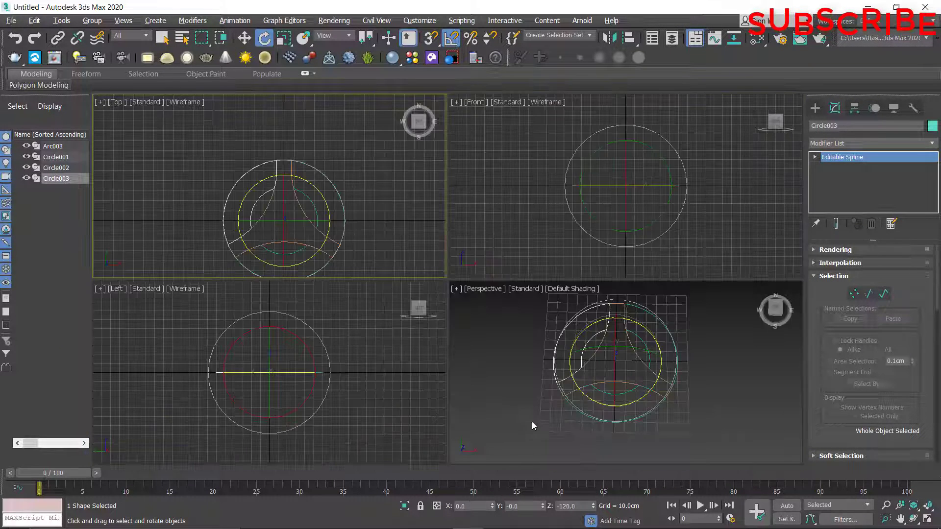
key(alt+w)
alt+middle_drag(457, 388, 533, 411)
key(w)
click(425, 378)
click(357, 338)
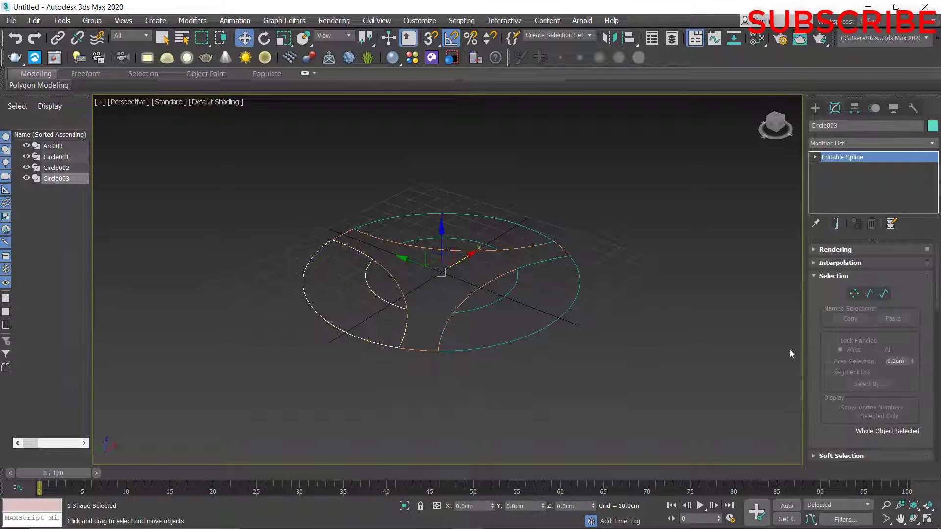
scroll(846, 341, down, 5)
click(836, 386)
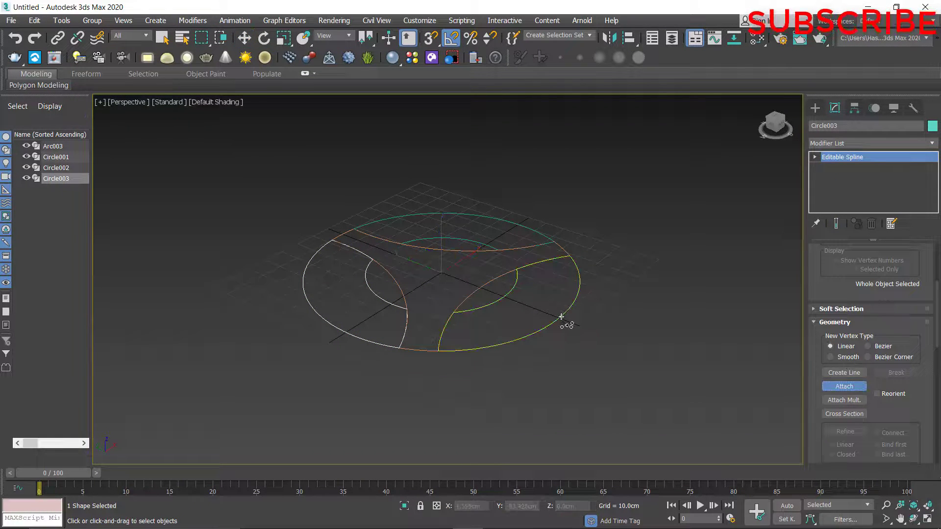
click(560, 317)
alt+middle_drag(561, 317, 549, 325)
click(591, 335)
right_click(590, 335)
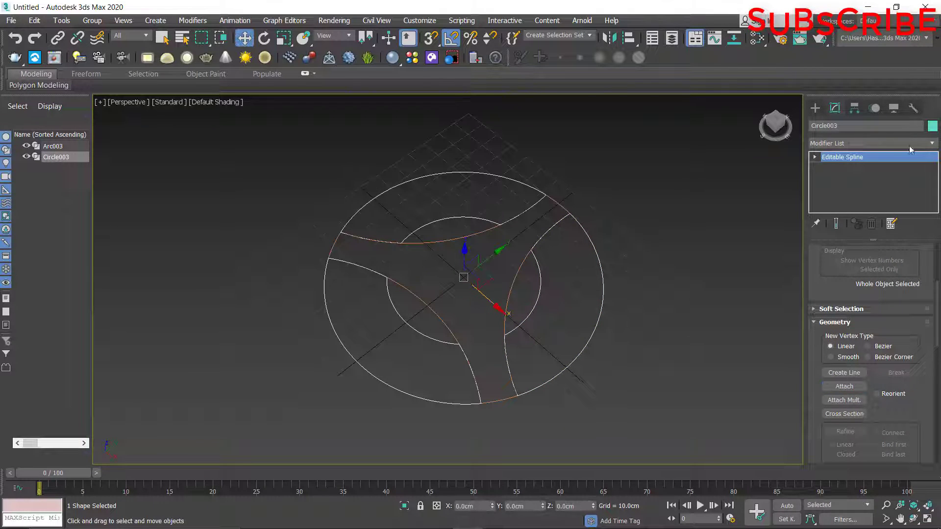
Apply an Extrude modifier to the combined three-segment spline and inspect the filled surfaces in Perspective.
click(932, 143)
key(x)
click(833, 155)
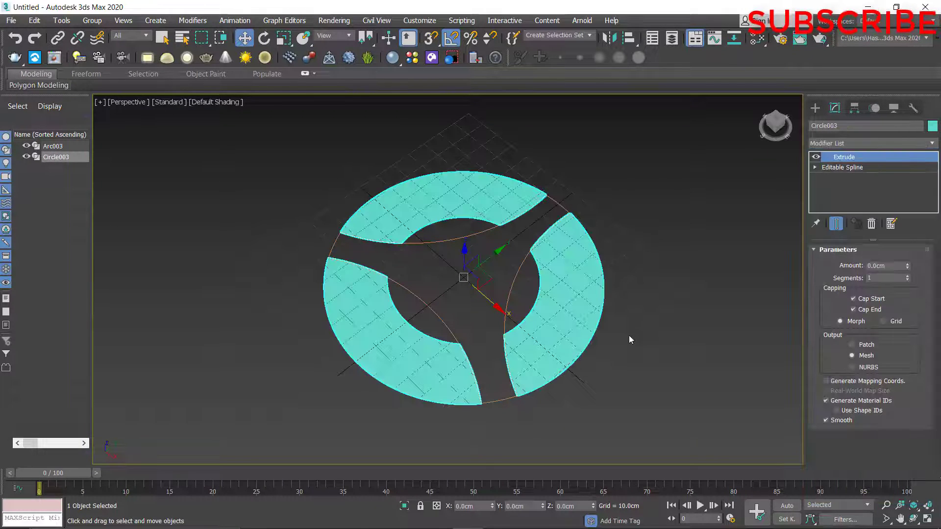
alt+middle_drag(628, 335, 693, 320)
scroll(646, 312, up, 3)
scroll(648, 292, up, 3)
scroll(648, 292, down, 4)
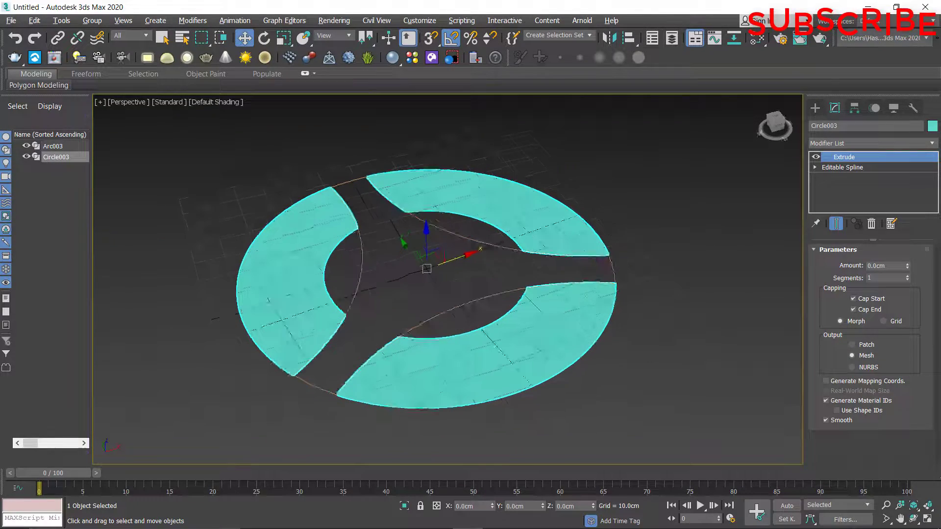
click(472, 303)
alt+middle_drag(453, 331, 602, 316)
middle_drag(602, 316, 569, 338)
scroll(569, 338, up, 1)
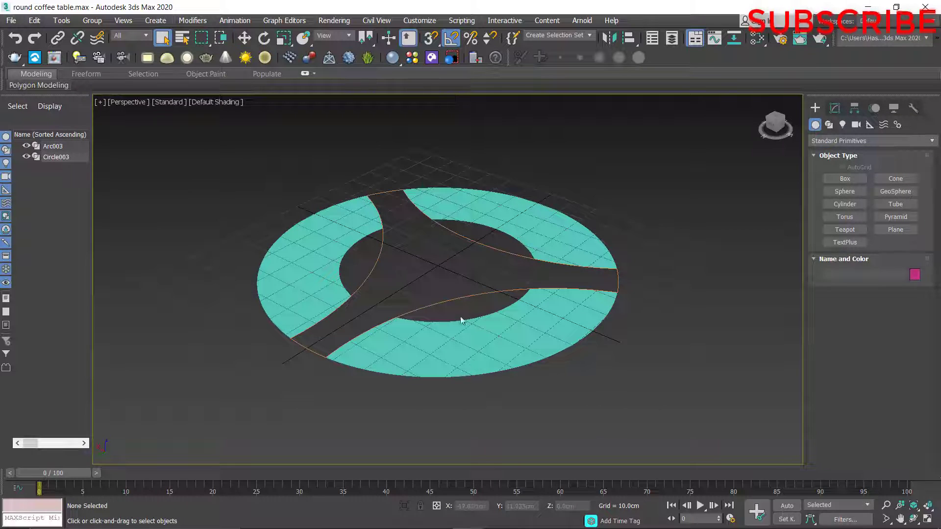
Set the extrusion amount of the three curved segments to 1.5 cm.
click(457, 297)
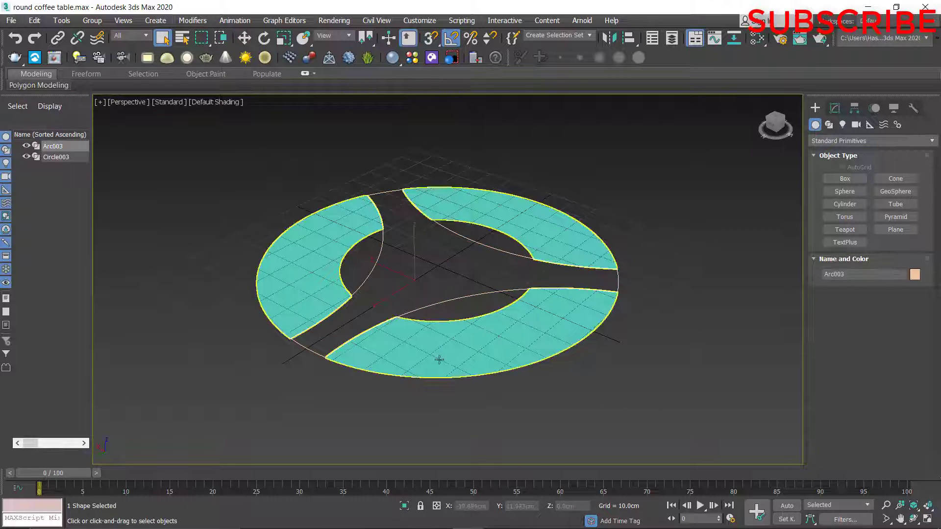
alt+middle_drag(439, 359, 473, 307)
click(473, 307)
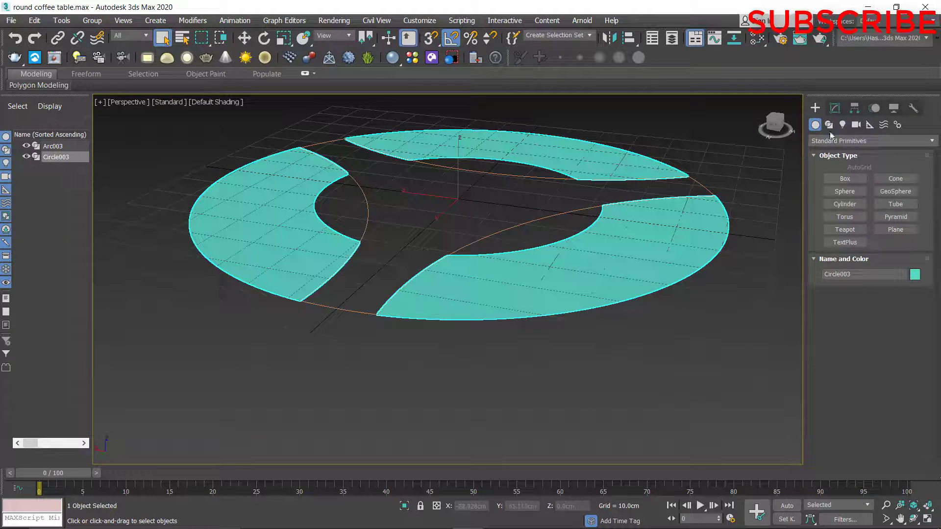
key(w)
click(834, 108)
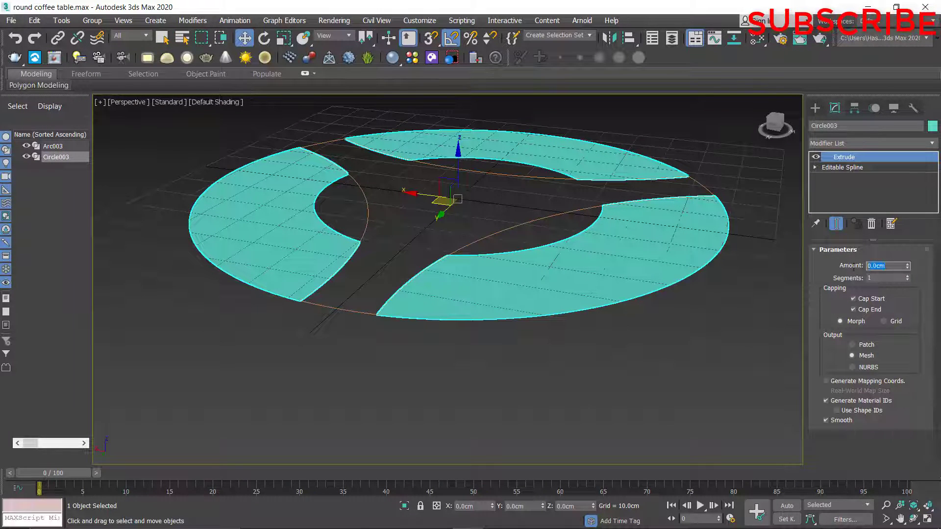
text(1.5)
key(Return)
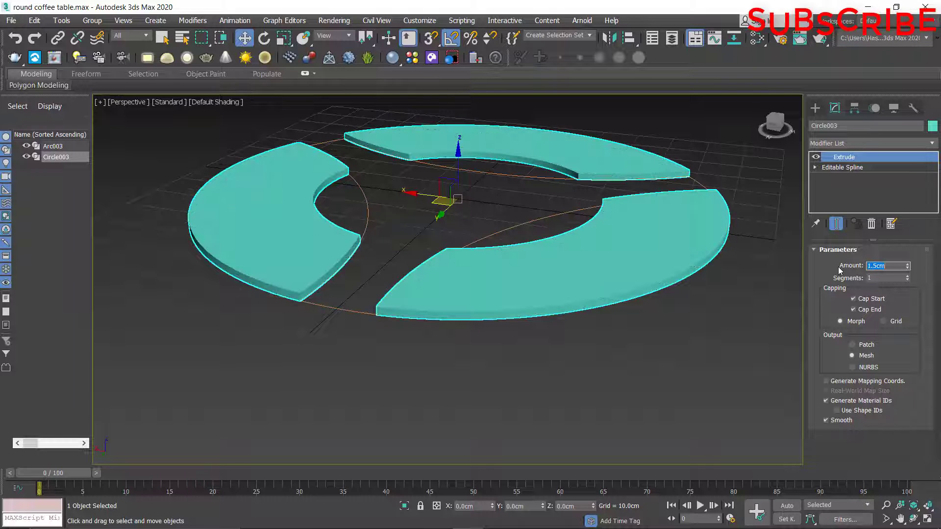
Show edged faces and apply an Extrude modifier of 0.7 cm to the three-armed spline.
alt+middle_drag(501, 264, 473, 264)
key(F4)
alt+middle_drag(426, 282, 430, 280)
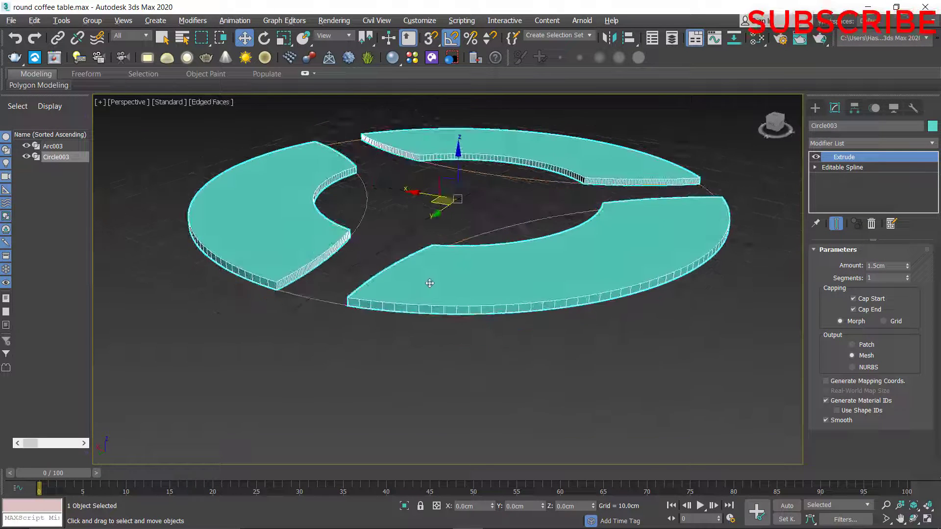
click(489, 230)
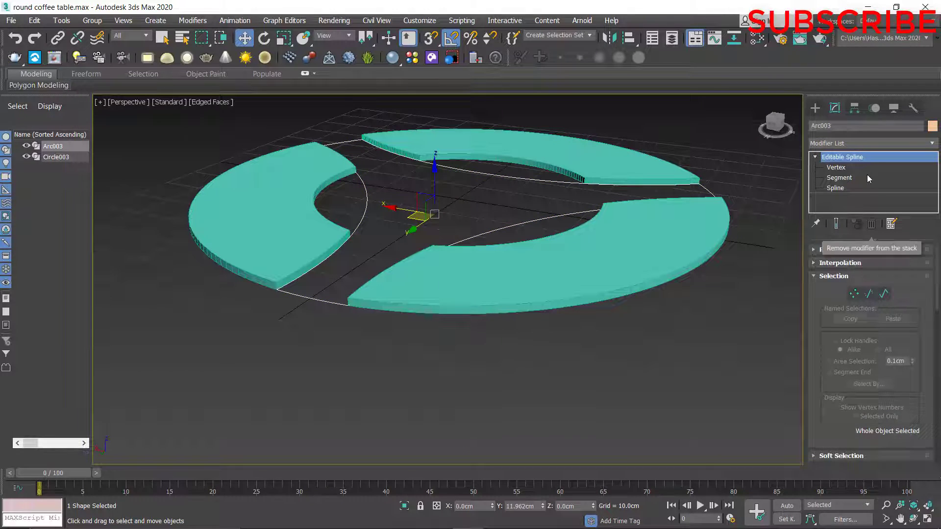
click(931, 143)
text(ex)
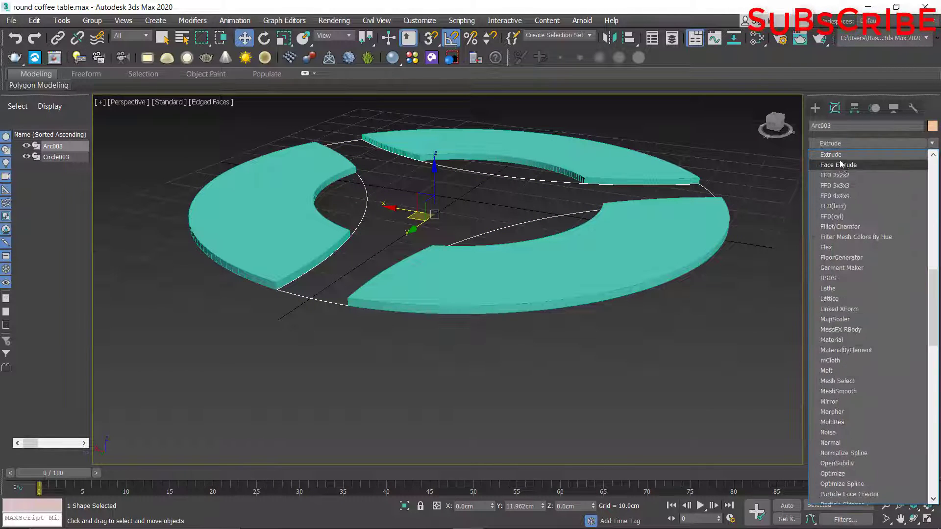
click(830, 156)
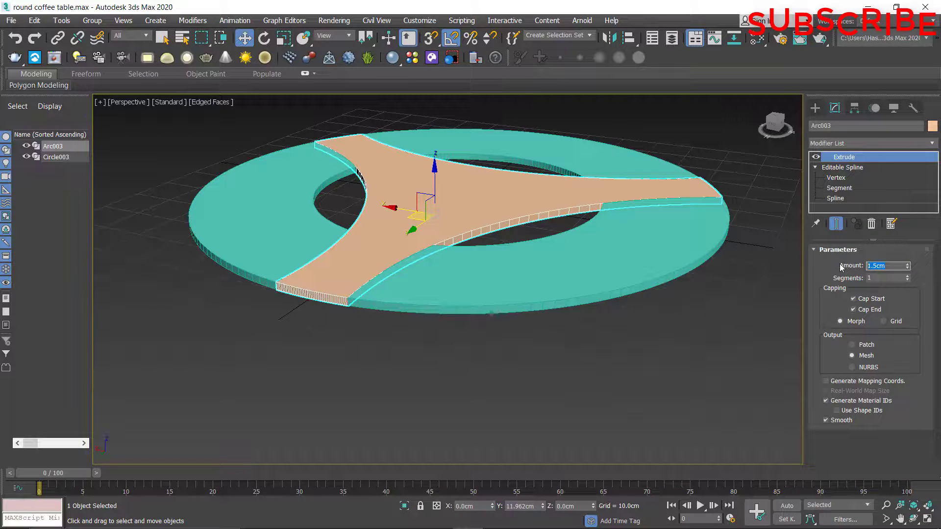
text(0.)
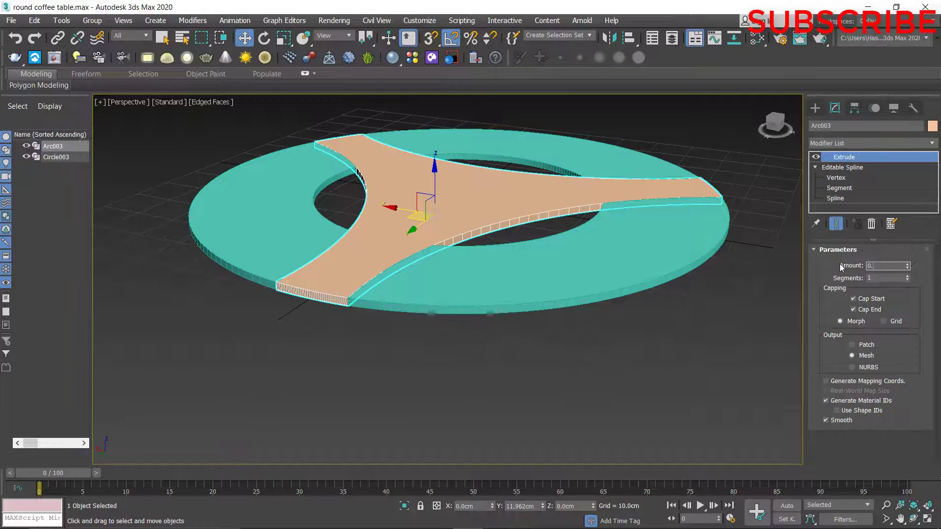
text(7)
key(Return)
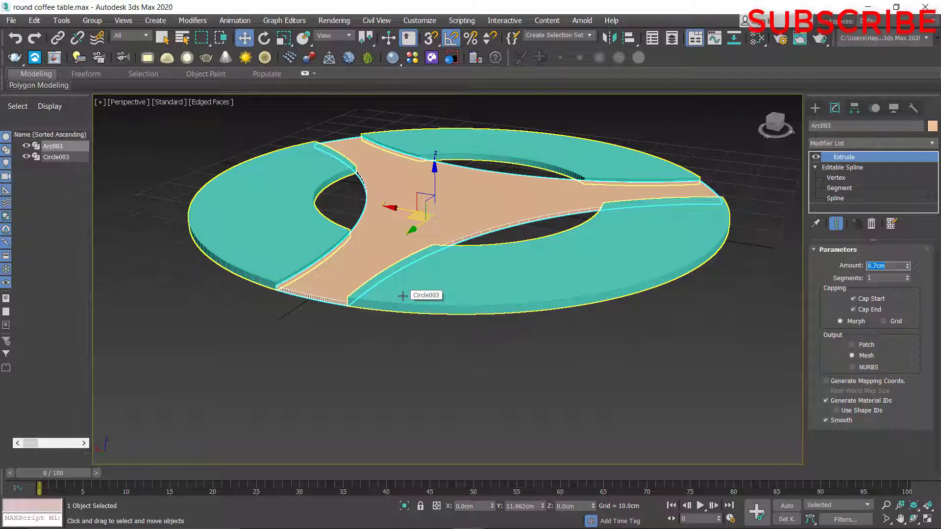
Raise the extruded three-armed piece to a Z position of 0.8 cm.
alt+middle_drag(402, 296, 411, 295)
click(425, 375)
key(ctrl+z)
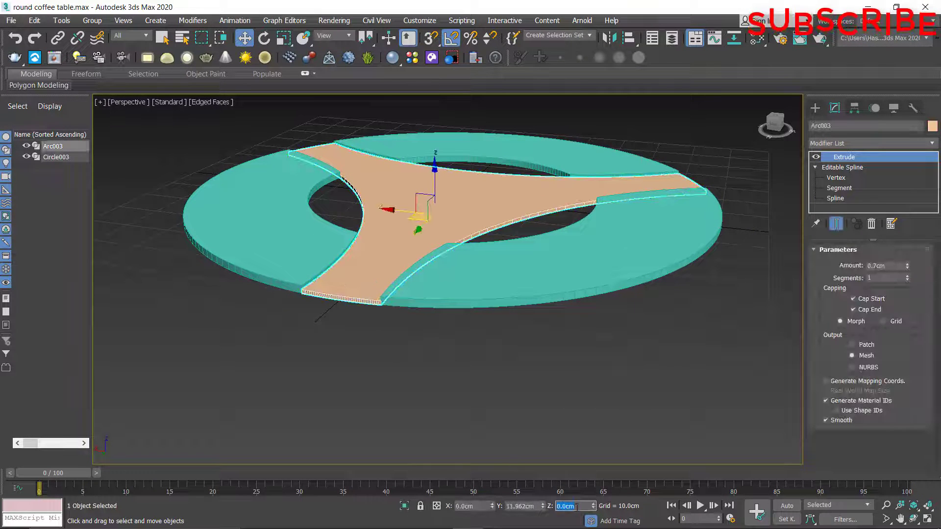
key(Return)
alt+middle_drag(432, 402, 430, 321)
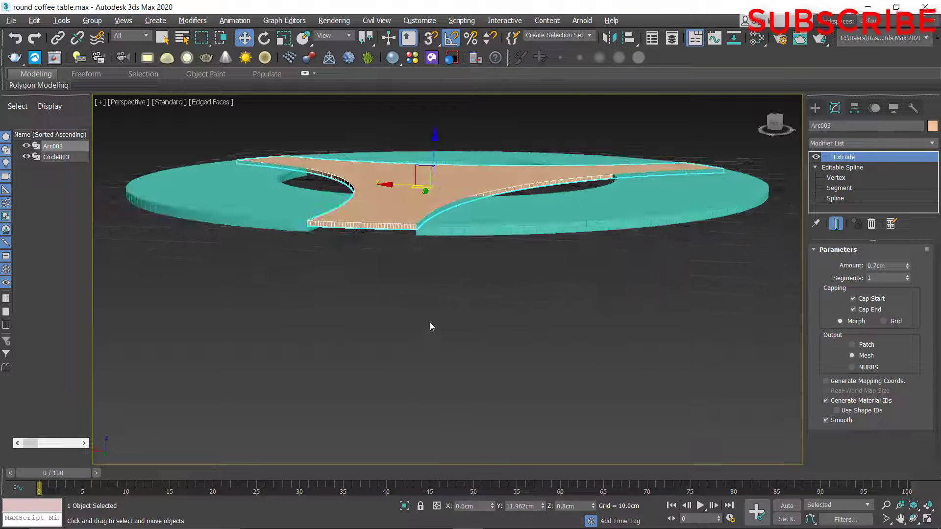
Add an Edit Poly modifier to the three-armed piece and select its large underside polygon.
right_click(398, 215)
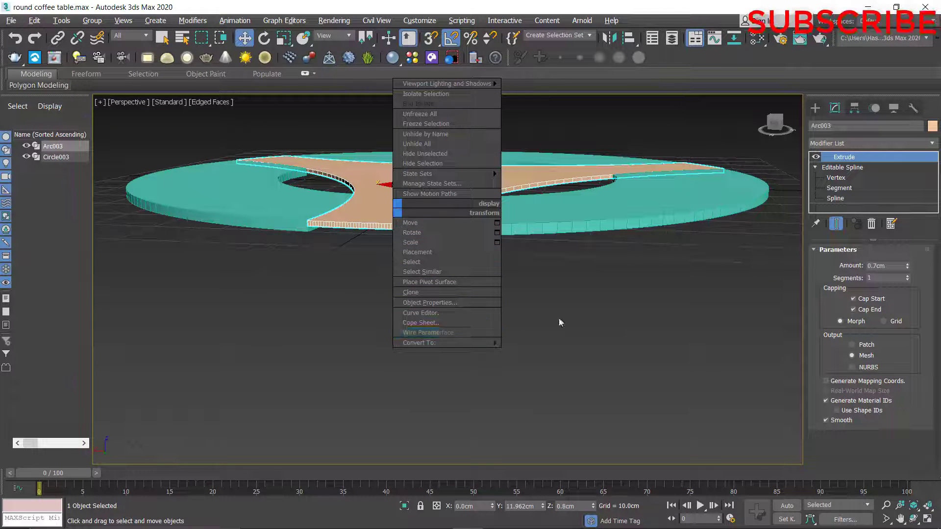
alt+middle_drag(559, 320, 533, 326)
click(934, 145)
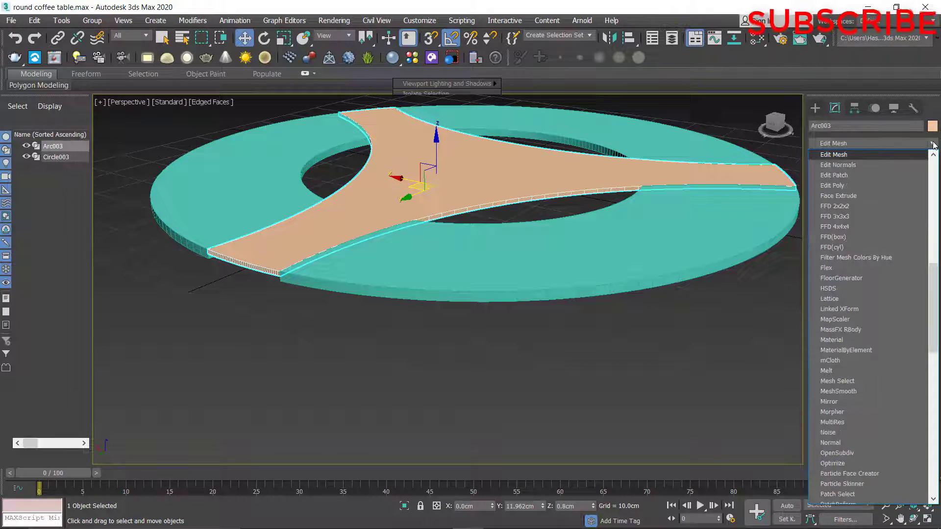
click(830, 196)
click(880, 346)
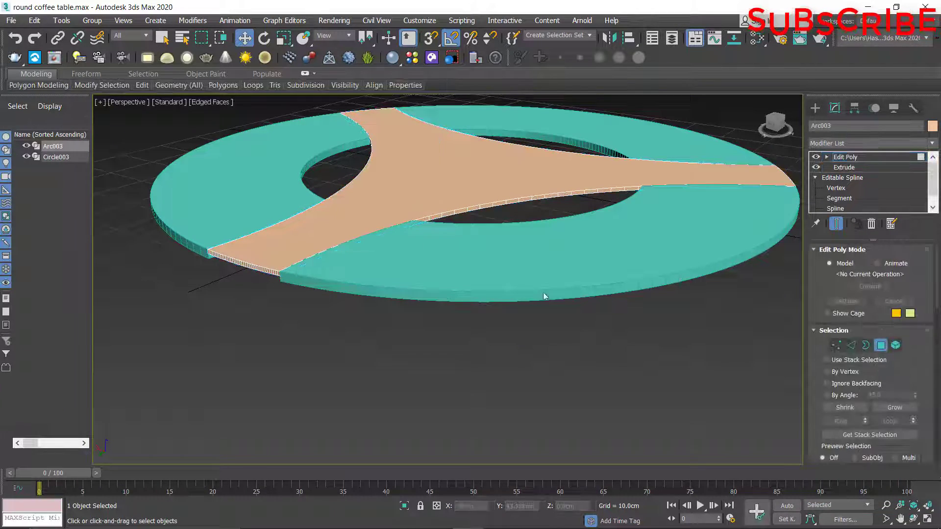
alt+middle_drag(544, 296, 542, 346)
click(465, 283)
Inset the selected underside polygon by 0.35 cm to create a narrow border around the three arms.
middle_drag(422, 189, 444, 274)
alt+middle_drag(443, 274, 414, 189)
scroll(414, 188, up, 3)
middle_drag(414, 189, 368, 274)
scroll(861, 419, down, 10)
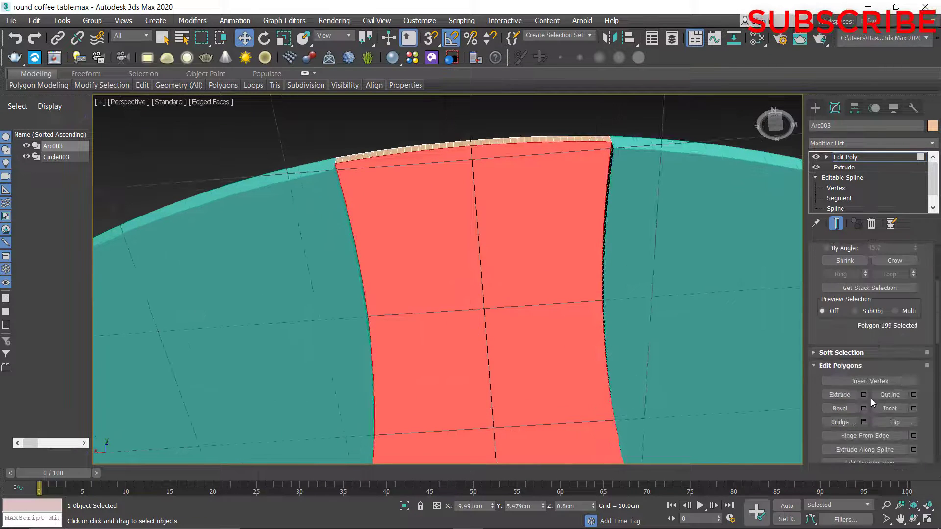
scroll(883, 421, up, 3)
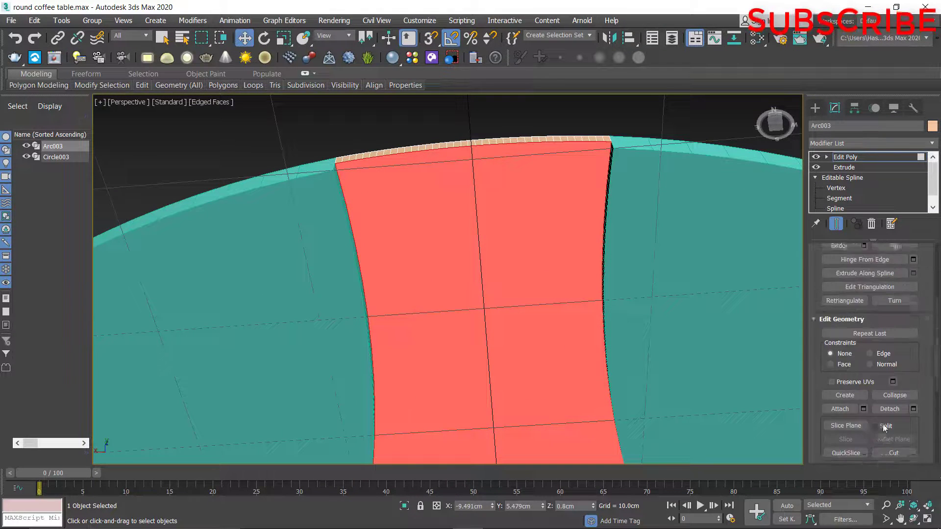
click(912, 262)
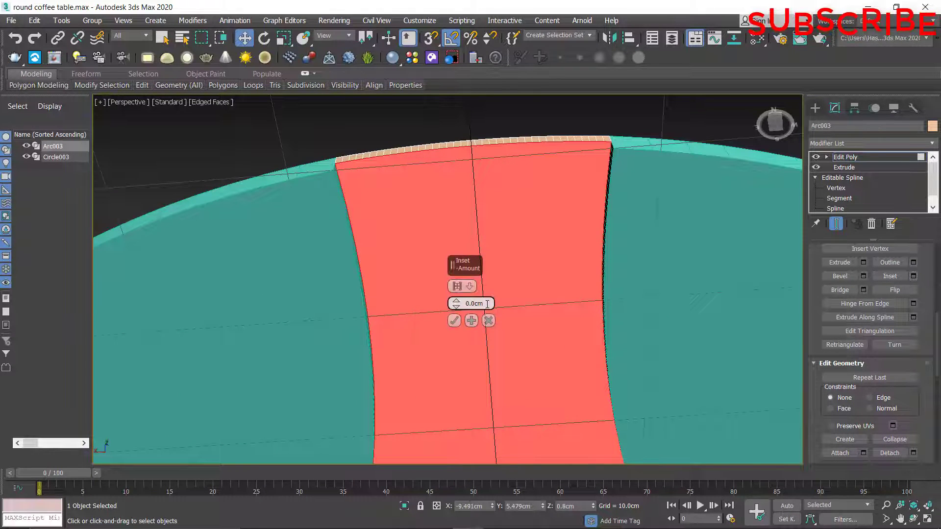
text(0.4)
key(Return)
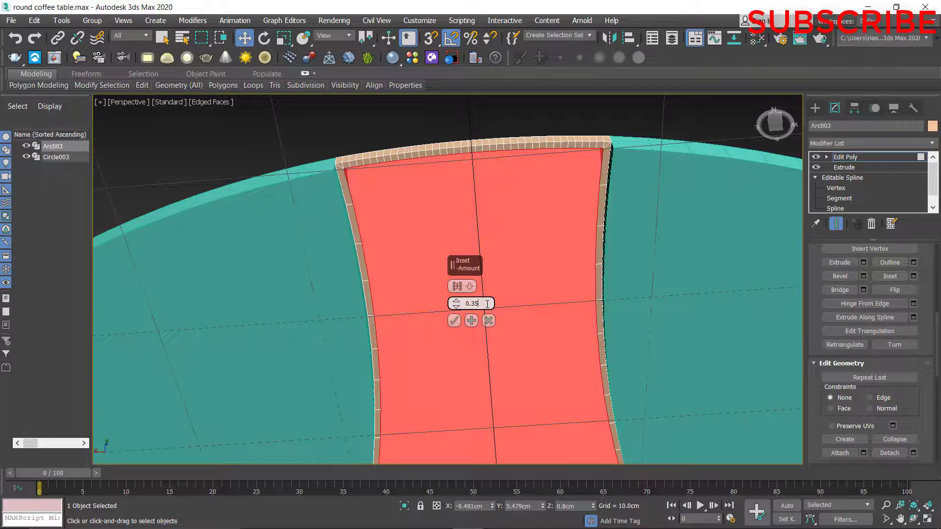
key(Return)
scroll(356, 185, up, 4)
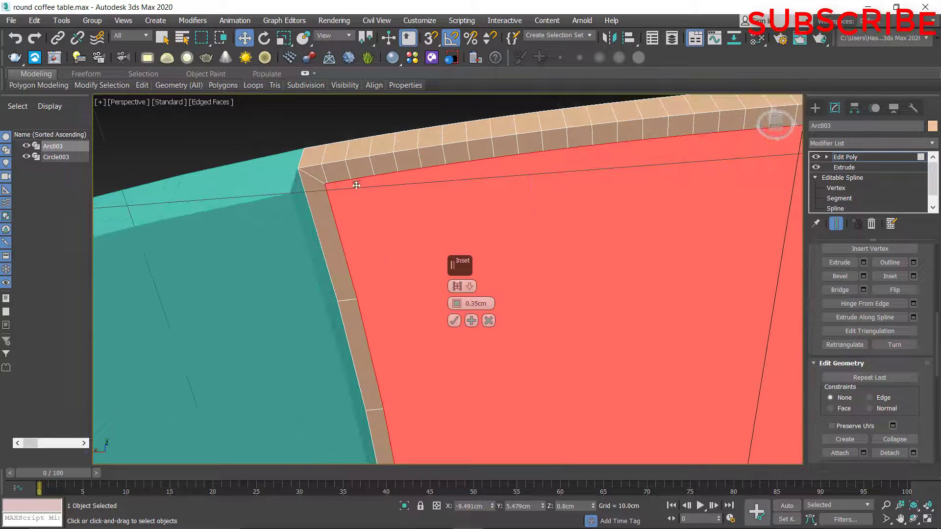
click(454, 321)
click(460, 157)
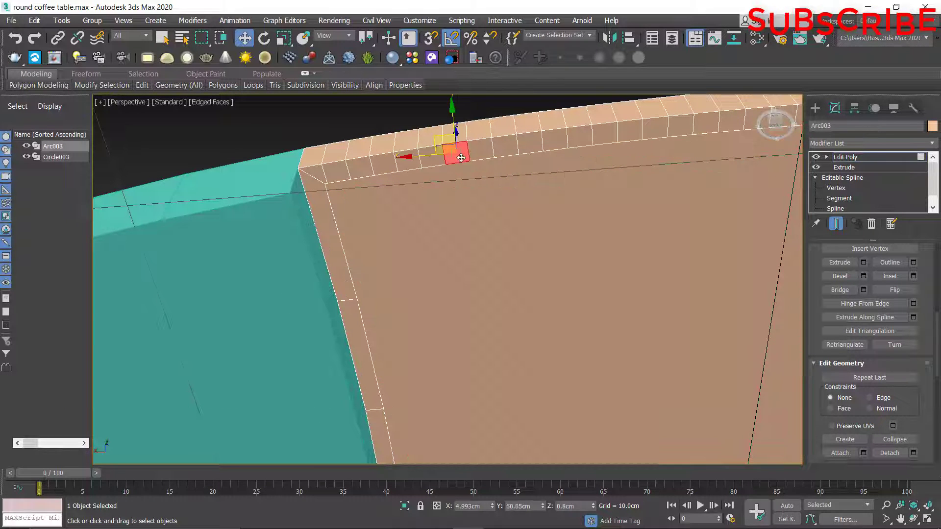
key(q)
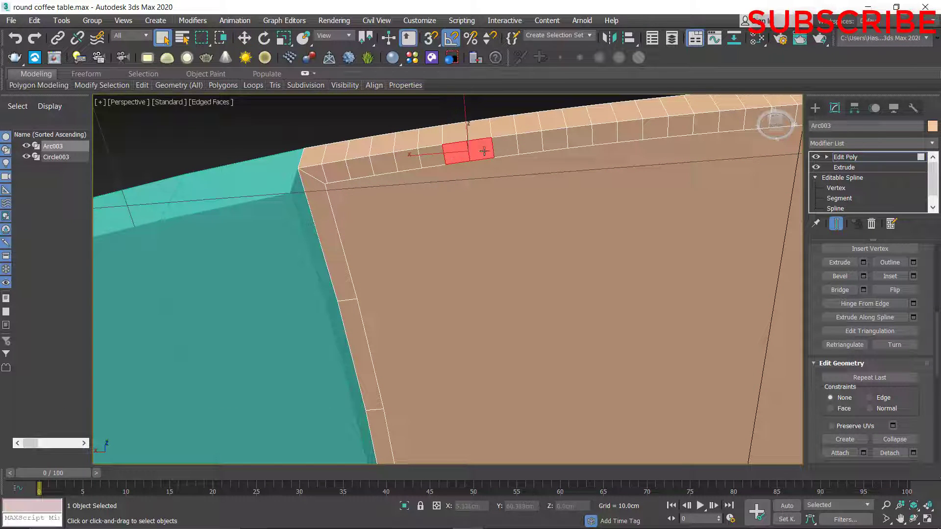
key(w)
scroll(509, 154, down, 5)
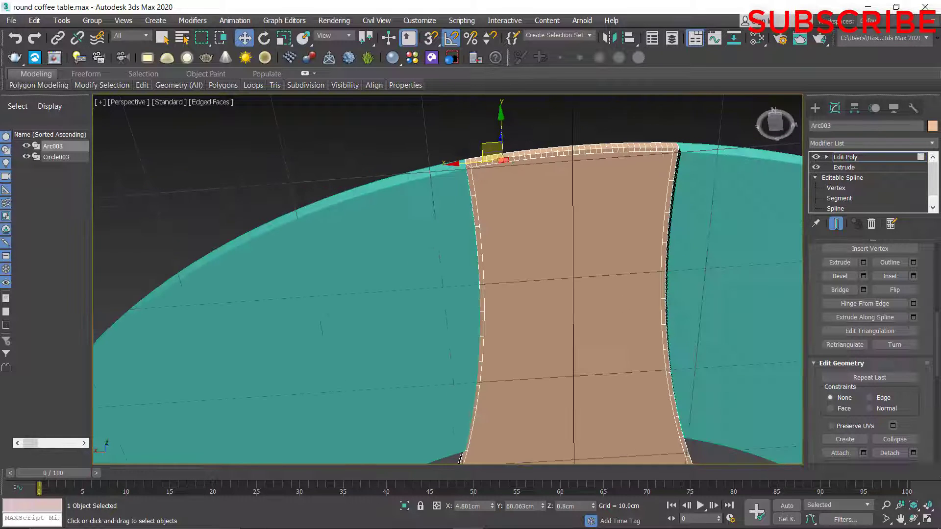
scroll(509, 162, up, 4)
alt+middle_drag(447, 218, 481, 222)
Select the full strip of inset border polygons along the first arm's outer end on the underside.
click(490, 205)
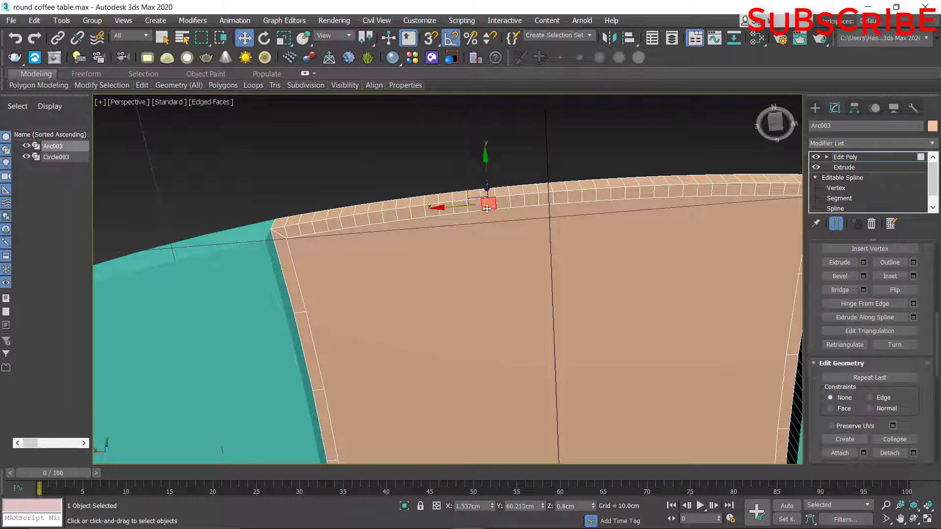
key(q)
mouse_move(500, 203)
alt+middle_down()
mouse_move(508, 256)
mouse_move(500, 197)
alt+middle_up()
scroll(500, 197, up, 2)
ctrl+click(486, 200)
ctrl+click(467, 202)
ctrl+click(450, 205)
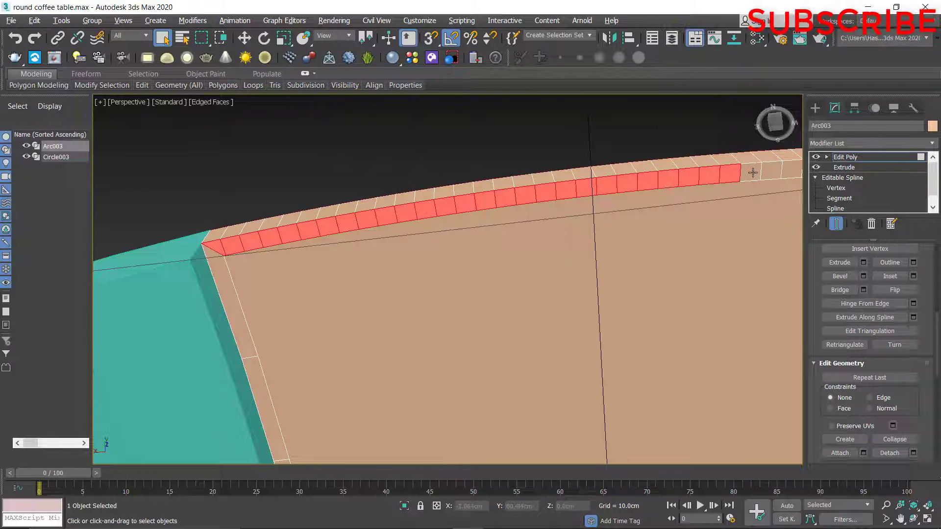
middle_drag(748, 192, 694, 203)
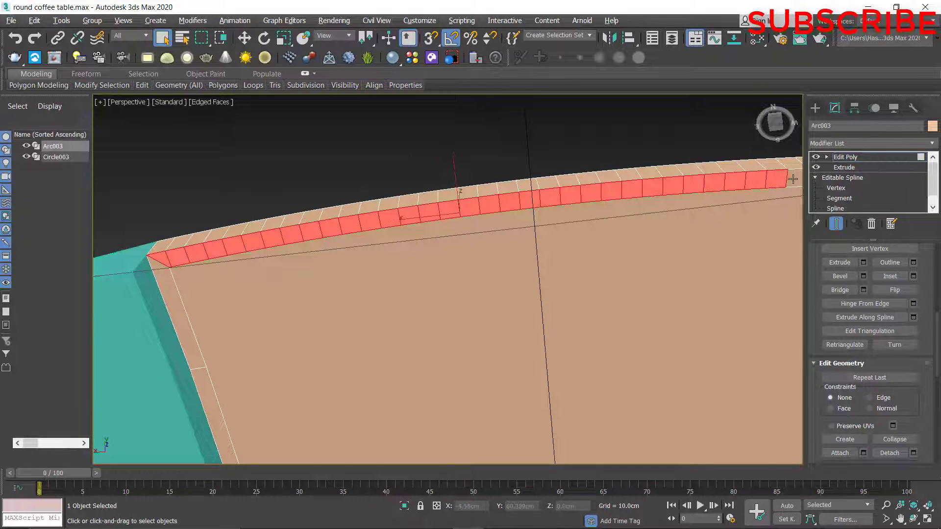
middle_drag(792, 179, 664, 200)
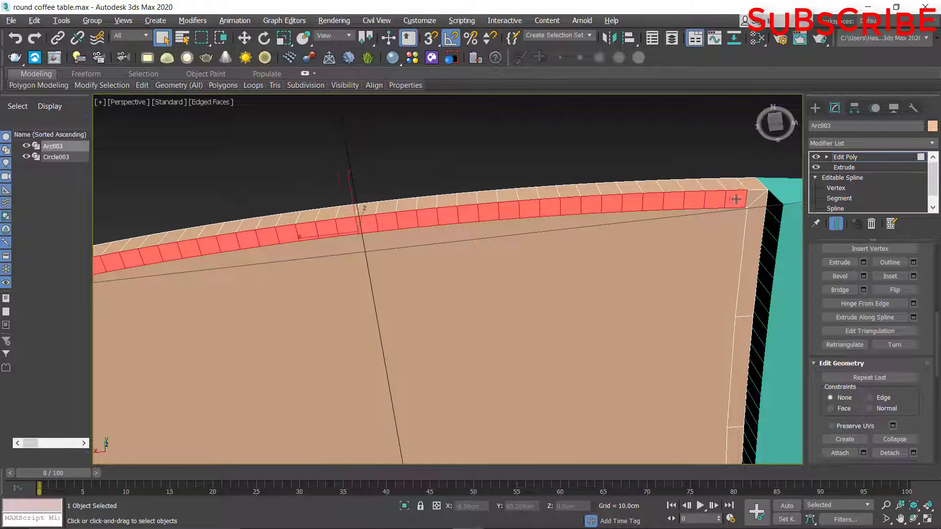
Add the inset border polygons along the second arm's outer end to the selection.
scroll(597, 220, down, 6)
alt+middle_drag(596, 219, 421, 215)
scroll(385, 235, up, 4)
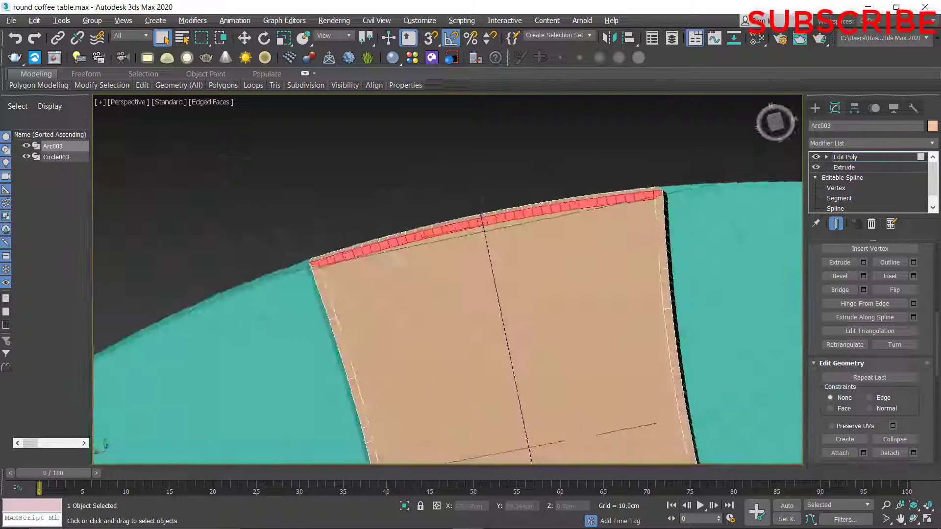
alt+middle_drag(279, 366, 495, 378)
scroll(402, 401, down, 5)
scroll(495, 378, up, 3)
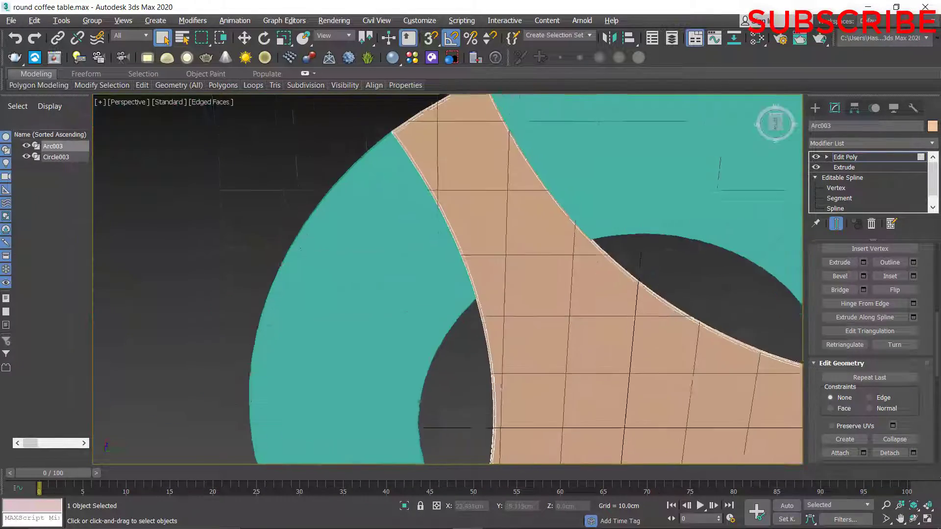
scroll(439, 151, up, 1)
scroll(440, 151, up, 4)
ctrl+click(440, 210)
ctrl+click(476, 198)
middle_drag(551, 181, 395, 256)
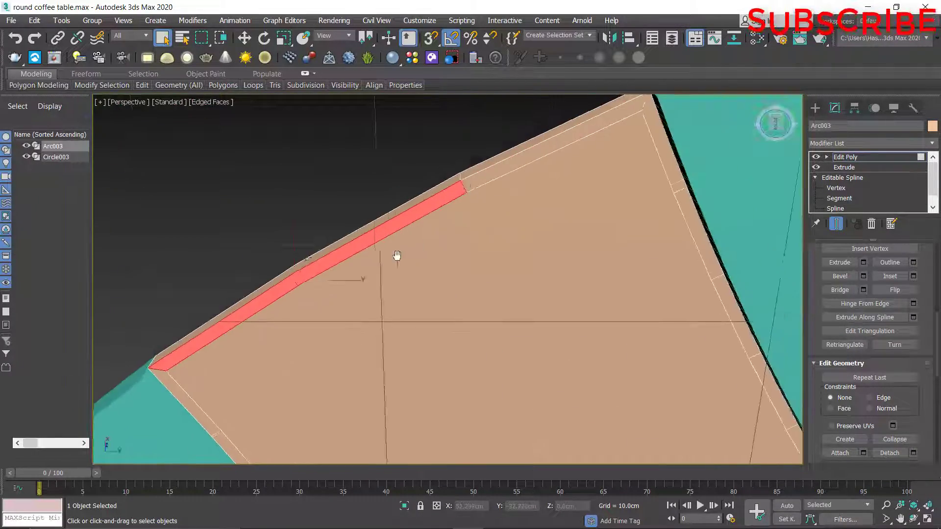
ctrl+click(471, 185)
Add the strip of inset border polygons along the third arm's outer end to the selection.
scroll(472, 184, down, 5)
alt+middle_drag(472, 185, 454, 305)
alt+middle_drag(574, 263, 322, 367)
middle_drag(490, 118, 429, 392)
scroll(464, 246, up, 5)
scroll(493, 204, up, 3)
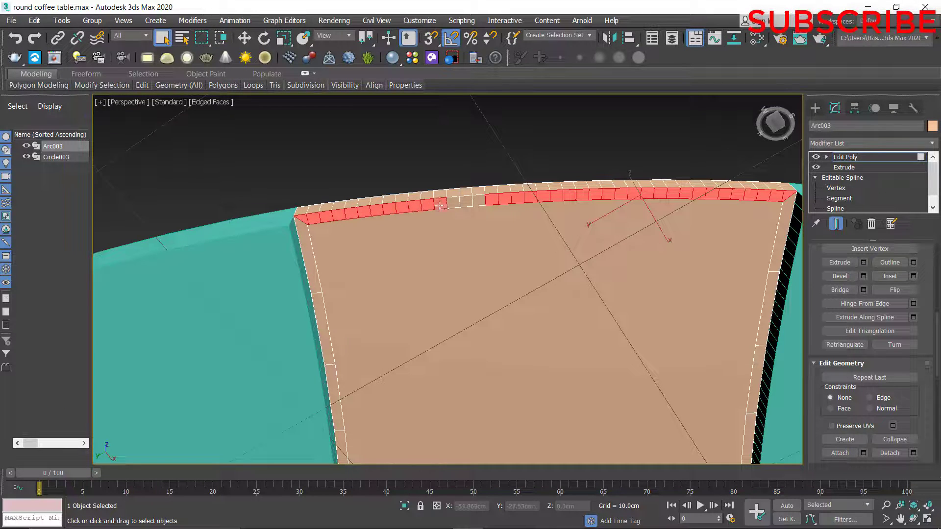
Extrude the selected arm-end polygons downward by slightly more than 15 cm to form the table's three legs.
scroll(414, 206, down, 6)
alt+middle_drag(414, 207, 602, 230)
scroll(398, 157, down, 3)
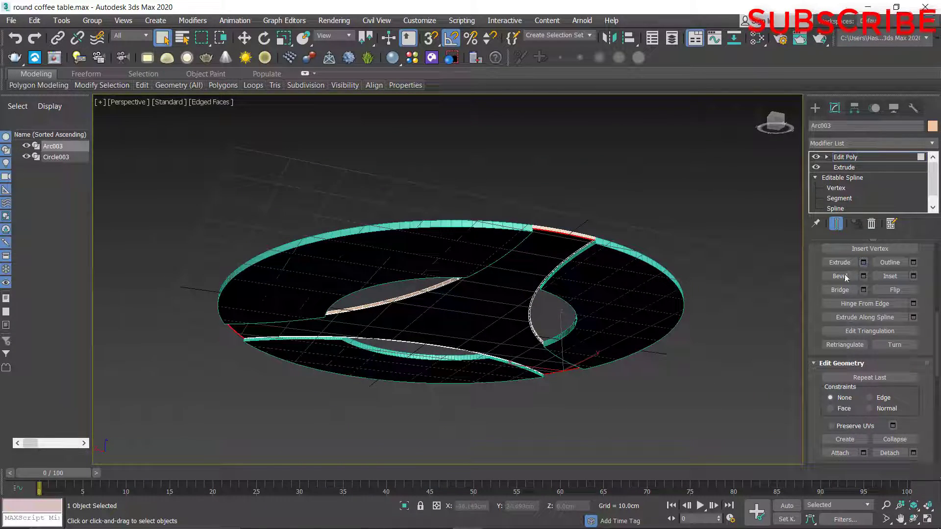
click(863, 262)
text(15)
key(Return)
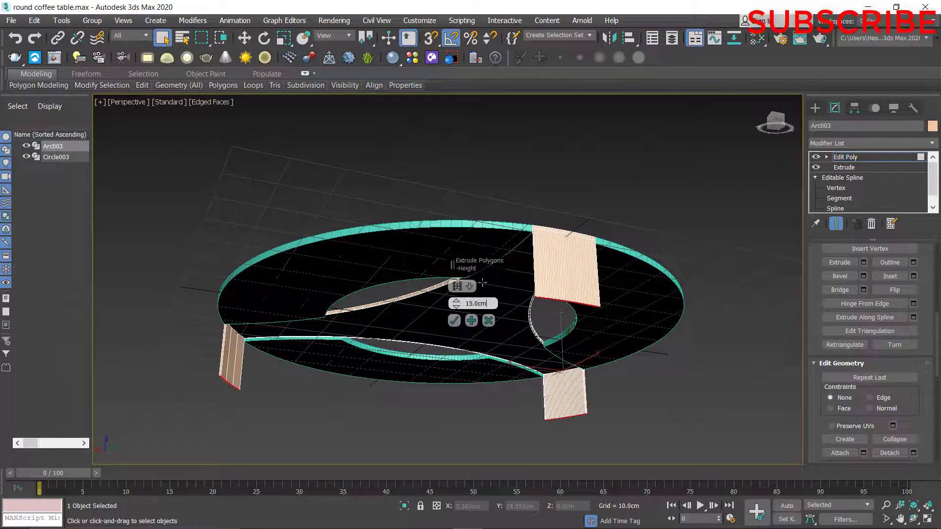
alt+middle_drag(483, 282, 457, 366)
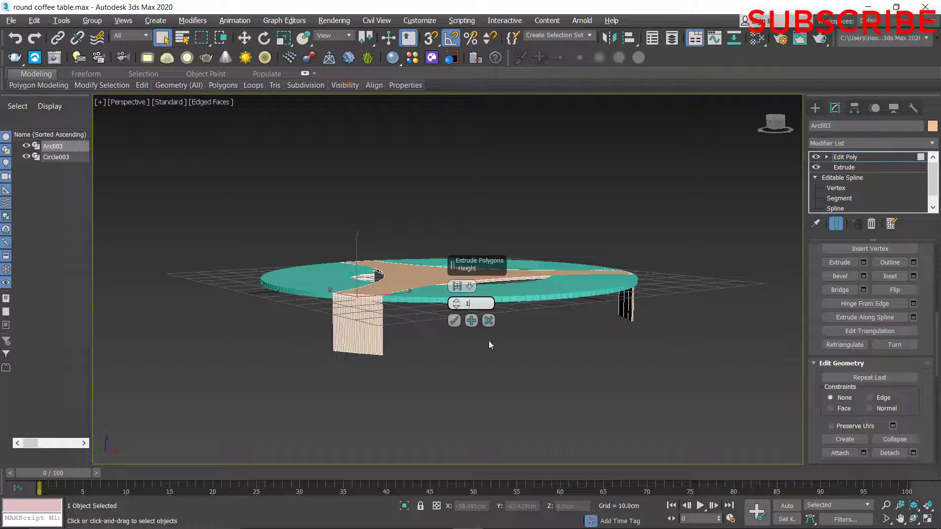
click(454, 320)
Apply a Symmetry modifier to the three-legged frame and set its mirror axis to Z.
click(826, 156)
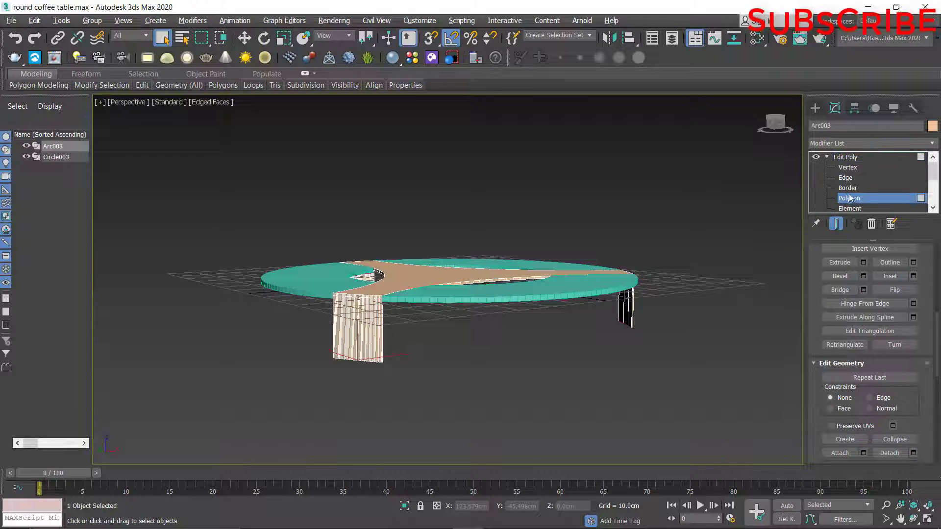
click(849, 198)
alt+middle_drag(469, 374, 471, 327)
key(w)
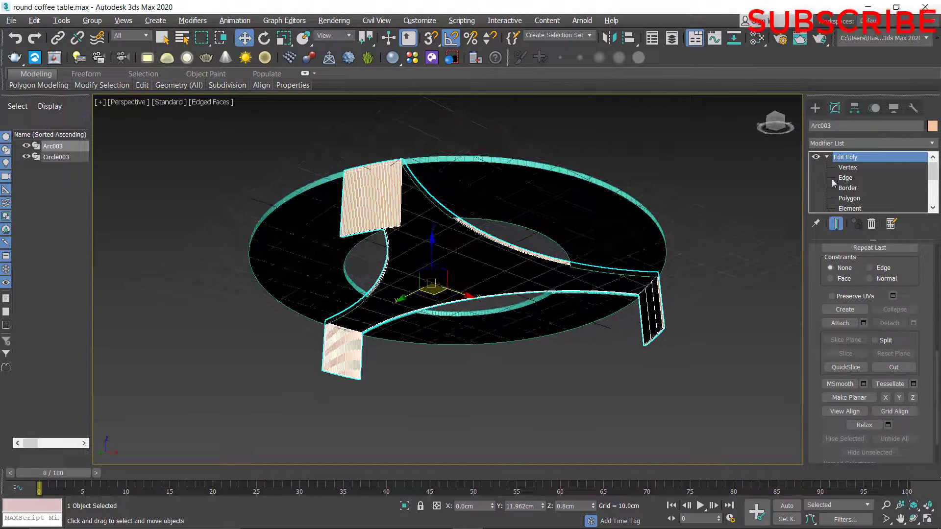
click(849, 199)
alt+middle_drag(640, 260, 635, 300)
click(933, 143)
scroll(840, 248, down, 15)
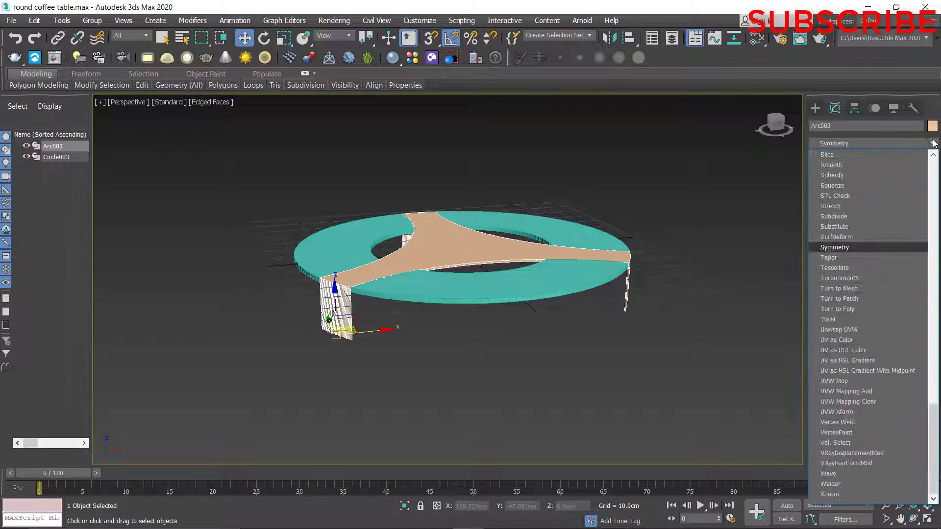
click(840, 248)
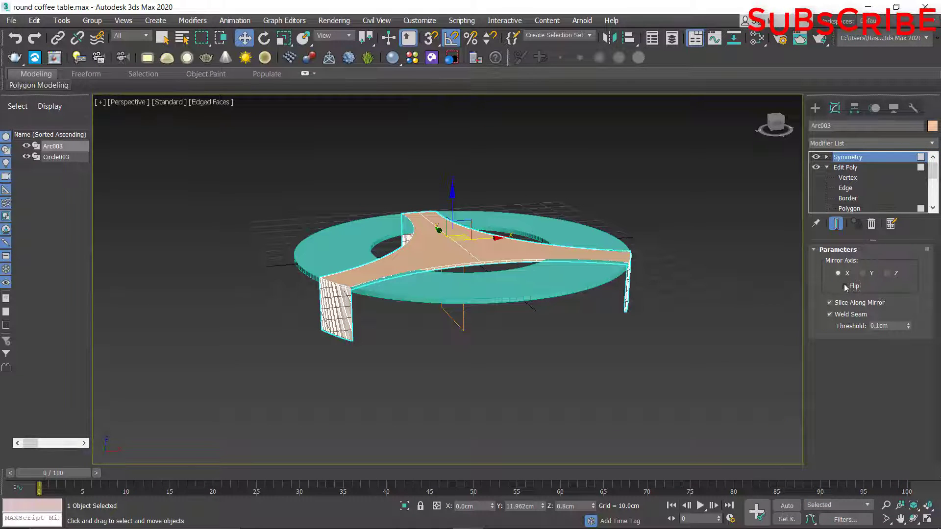
click(888, 273)
alt+middle_drag(511, 368, 613, 324)
Lower the Symmetry mirror plane to about Z -12.7 cm to form a matching three-armed base under the legs.
click(839, 168)
drag(452, 268, 464, 258)
alt+middle_drag(463, 258, 510, 370)
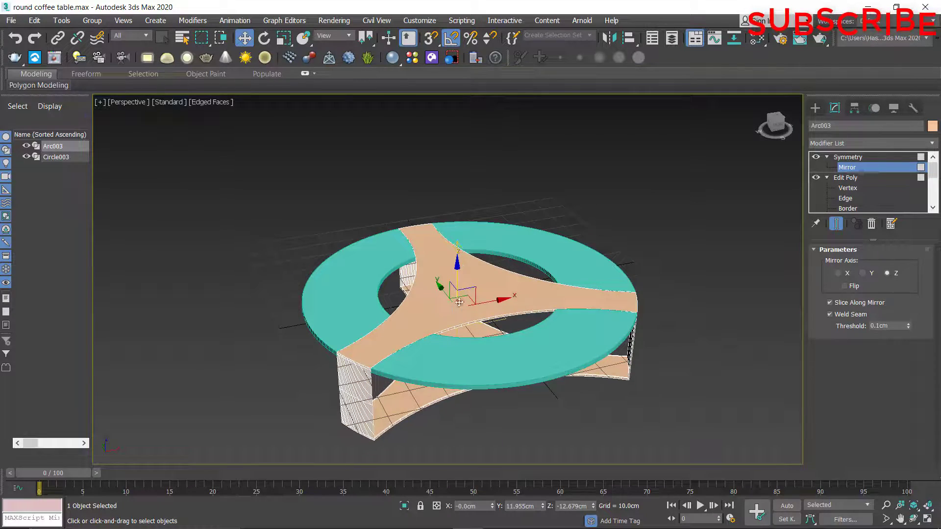
alt+middle_drag(459, 263, 296, 259)
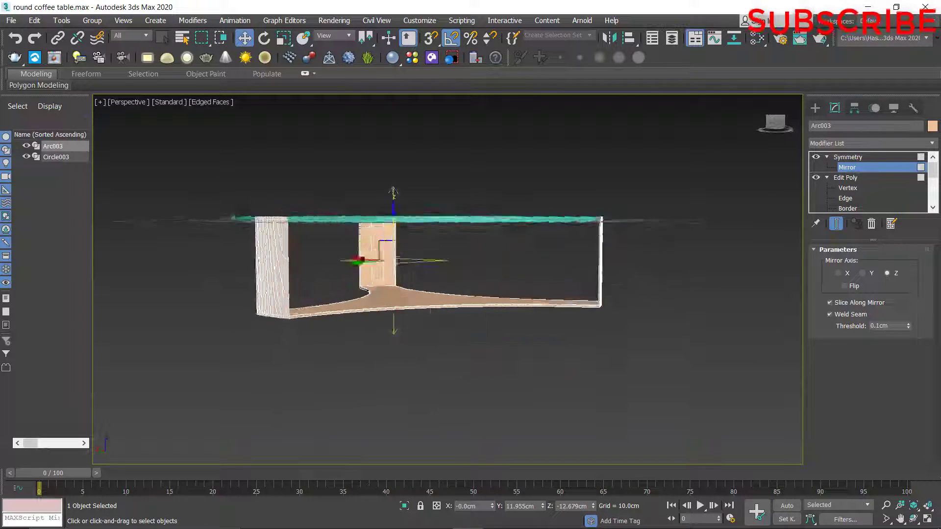